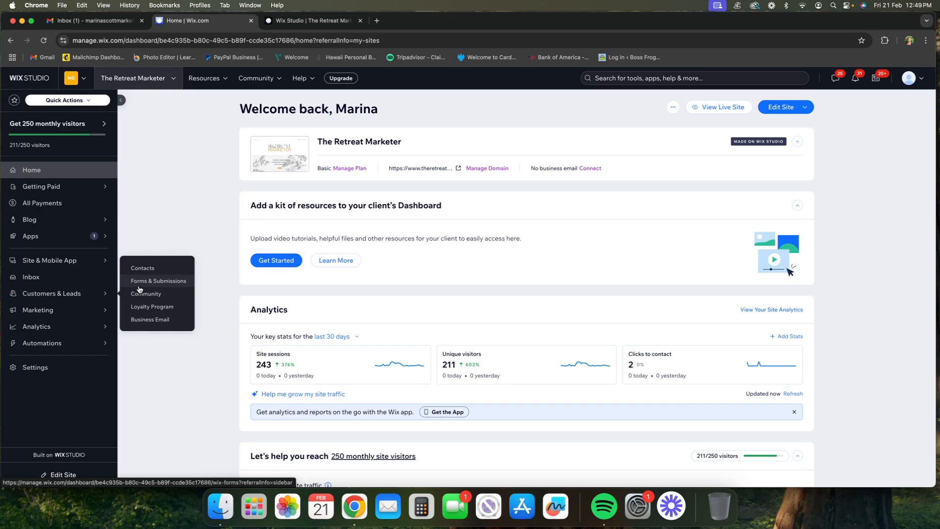
Step: Start a new form in Forms & Submissions with a required First name field and a Last name field
{"action": "left_click", "coordinate": [139, 287]}
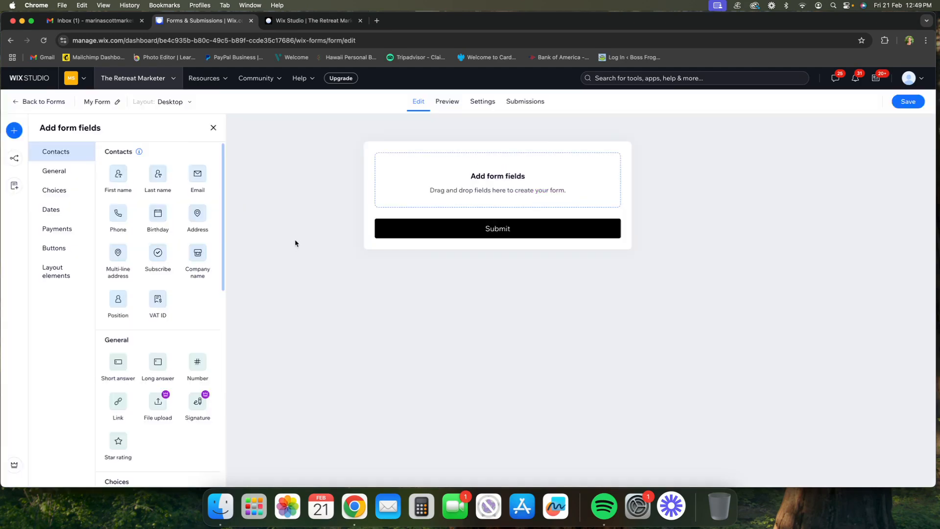
{"action": "left_click", "coordinate": [118, 181]}
{"action": "left_click", "coordinate": [919, 225]}
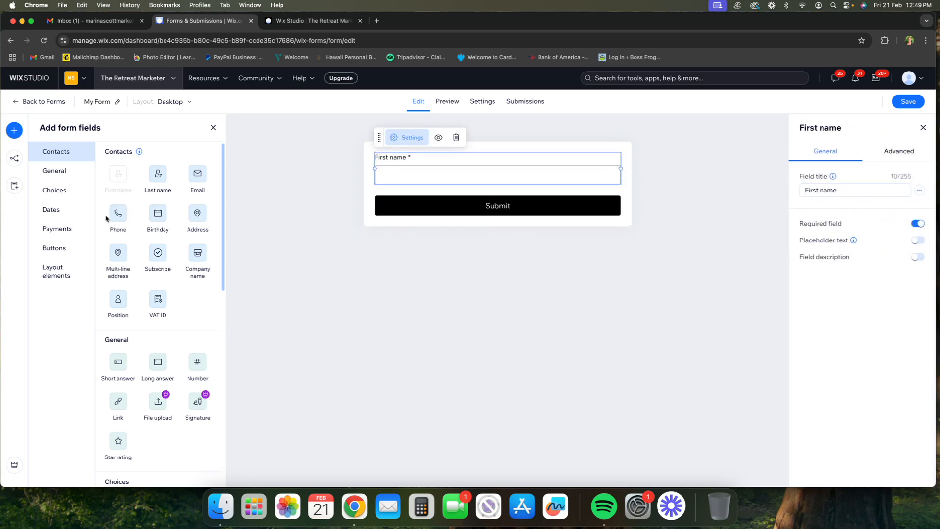
{"action": "left_click", "coordinate": [147, 191]}
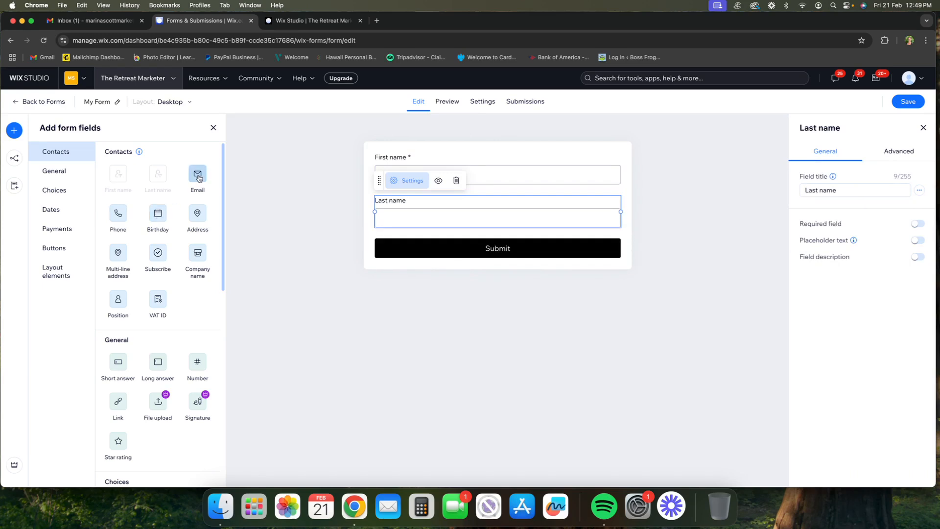
Step: Add a required Email field and a newsletter Subscribe checkbox that is checked by default
{"action": "left_click", "coordinate": [198, 179]}
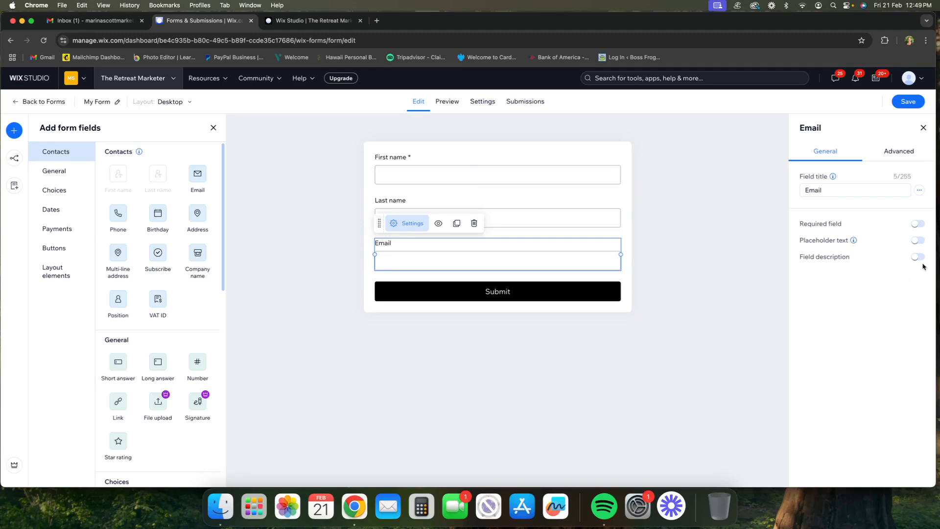
{"action": "left_click", "coordinate": [917, 224]}
{"action": "left_click", "coordinate": [157, 254]}
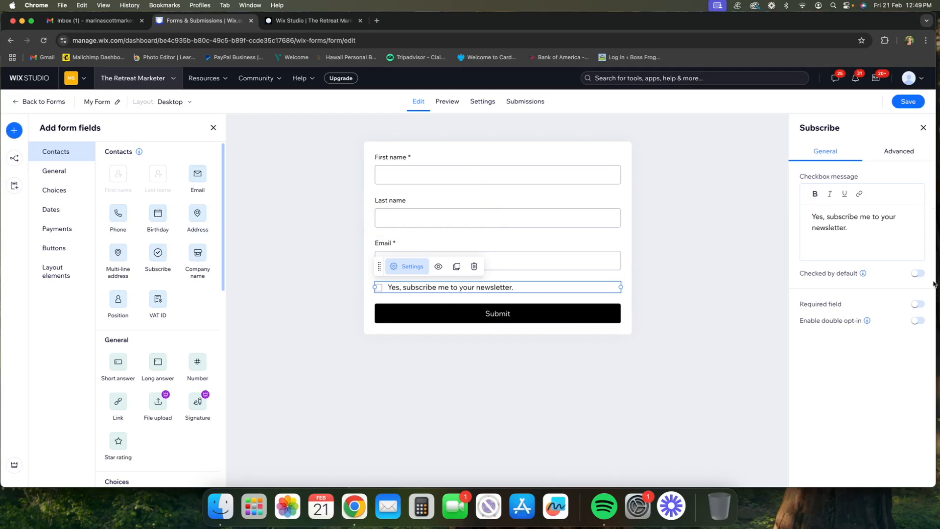
{"action": "left_click", "coordinate": [917, 274]}
Step: Name the form "Lead Magnet TEST" in its general settings
{"action": "left_click", "coordinate": [483, 102]}
{"action": "triple_click", "coordinate": [351, 190]}
{"action": "type", "text": "Lead Magnet TEST"}
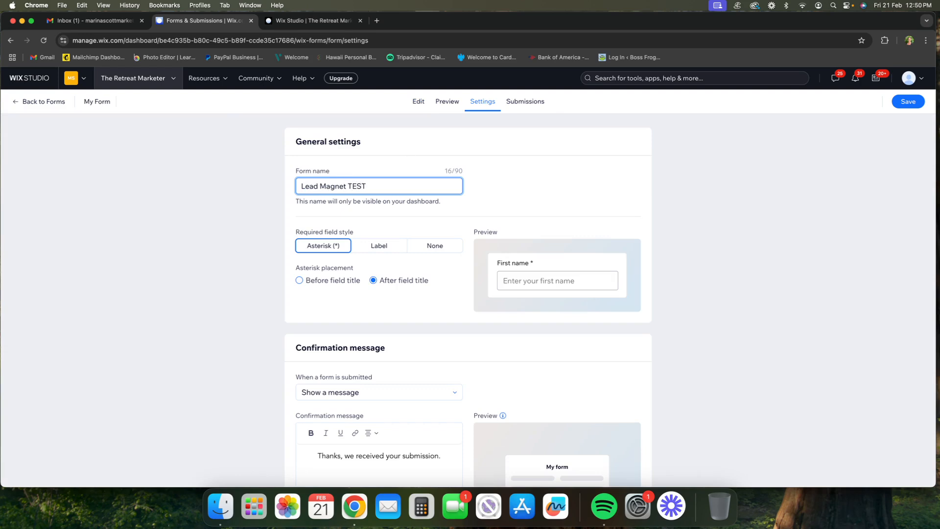
Step: Review the form's confirmation message settings, then save the form and go back to the forms list
{"action": "scroll", "coordinate": [504, 385], "scroll_direction": "down", "scroll_amount": 2}
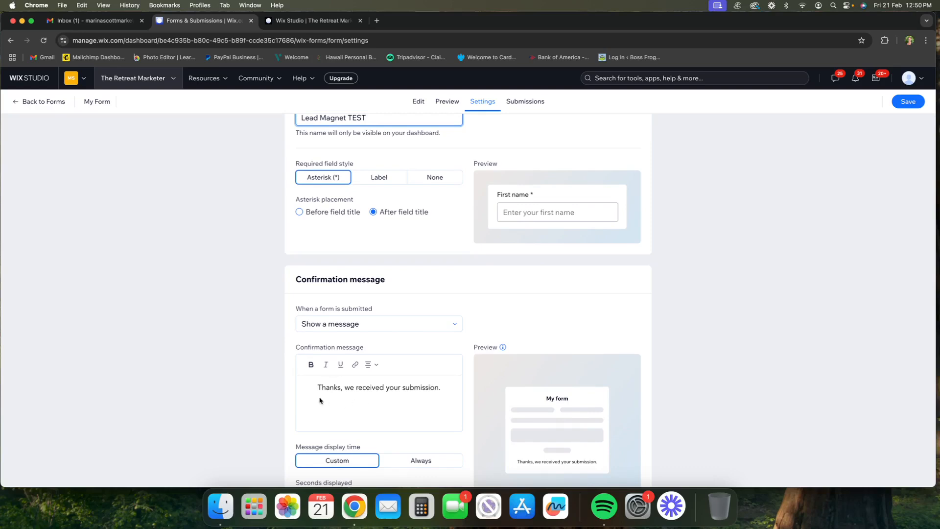
{"action": "left_click", "coordinate": [449, 390]}
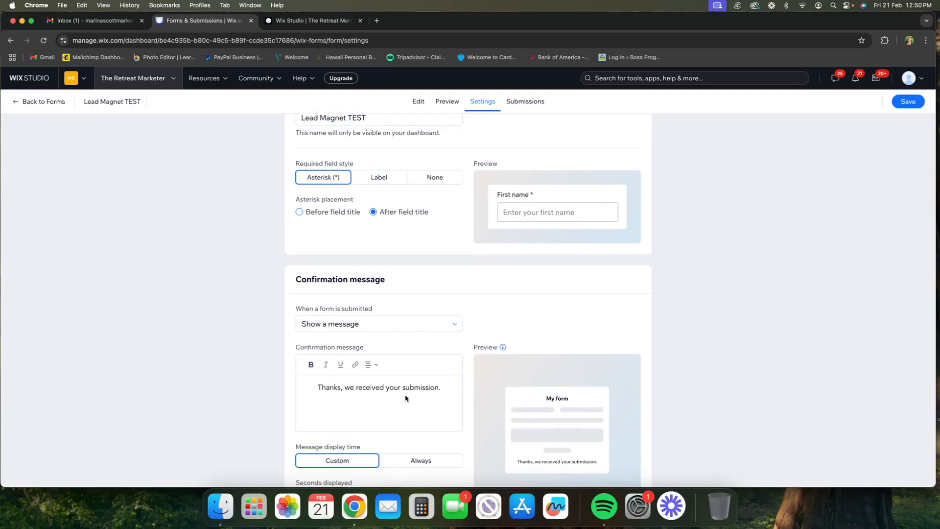
{"action": "scroll", "coordinate": [405, 398], "scroll_direction": "down", "scroll_amount": 3}
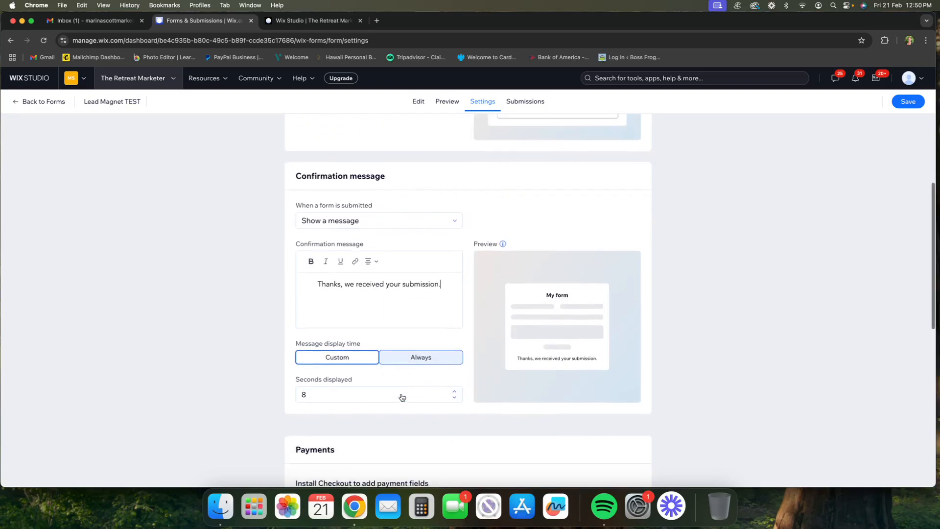
{"action": "scroll", "coordinate": [400, 394], "scroll_direction": "down", "scroll_amount": 2}
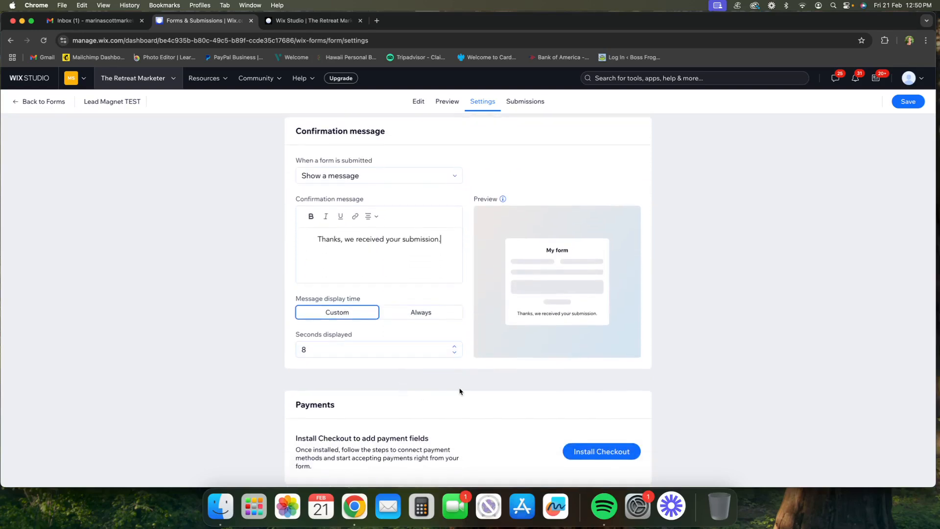
{"action": "left_click", "coordinate": [909, 103]}
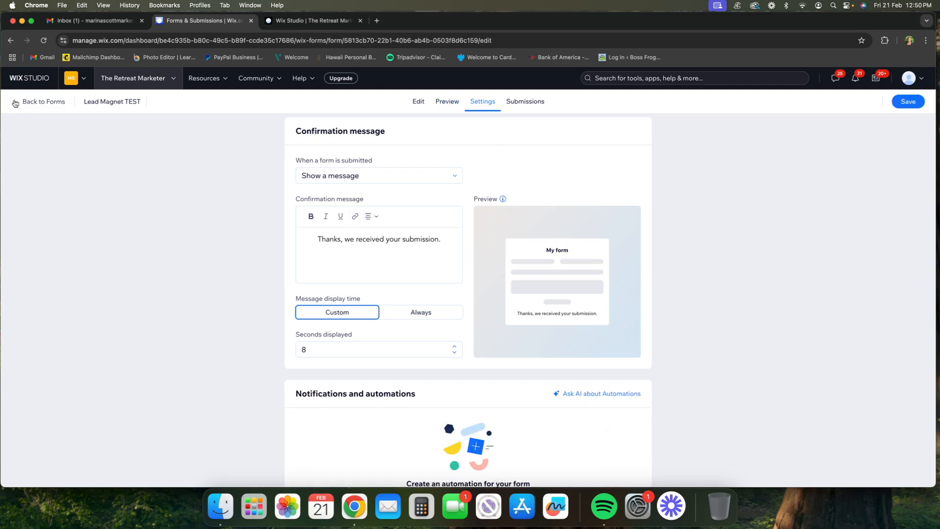
{"action": "left_click", "coordinate": [15, 103]}
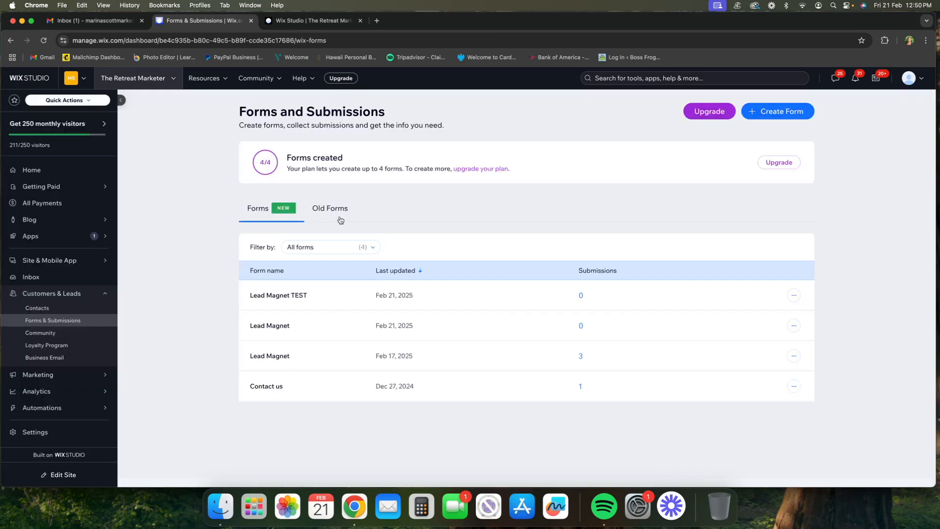
Step: Switch to the Wix Studio editor and open the Lead Magnet page from the site pages
{"action": "left_click", "coordinate": [296, 23]}
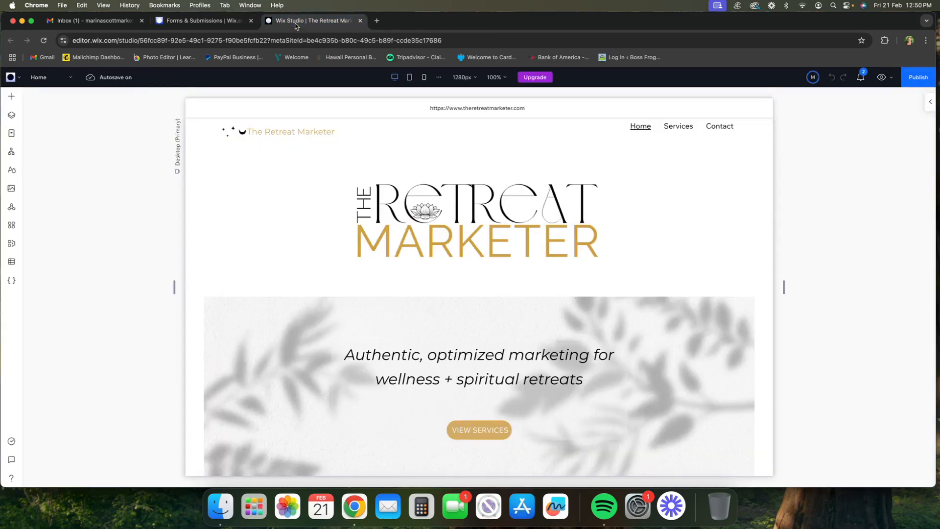
{"action": "left_click", "coordinate": [71, 78]}
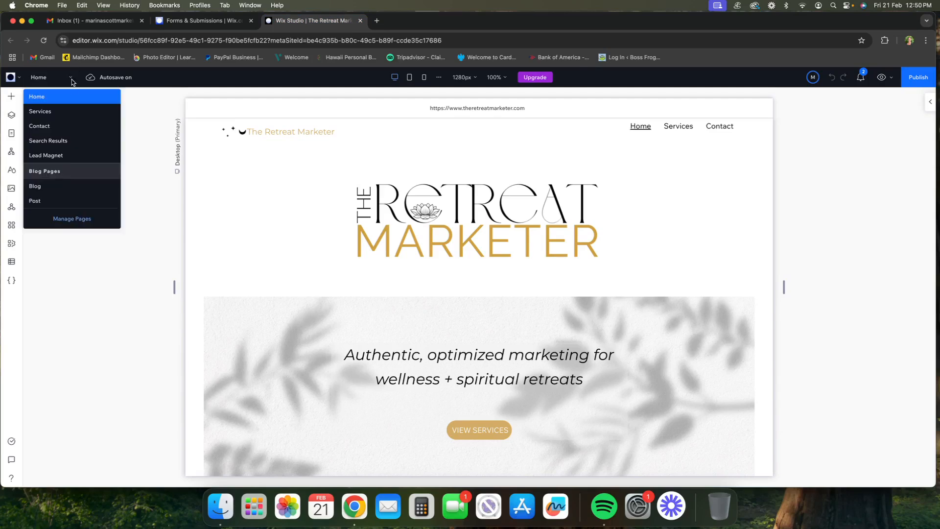
{"action": "left_click", "coordinate": [72, 219]}
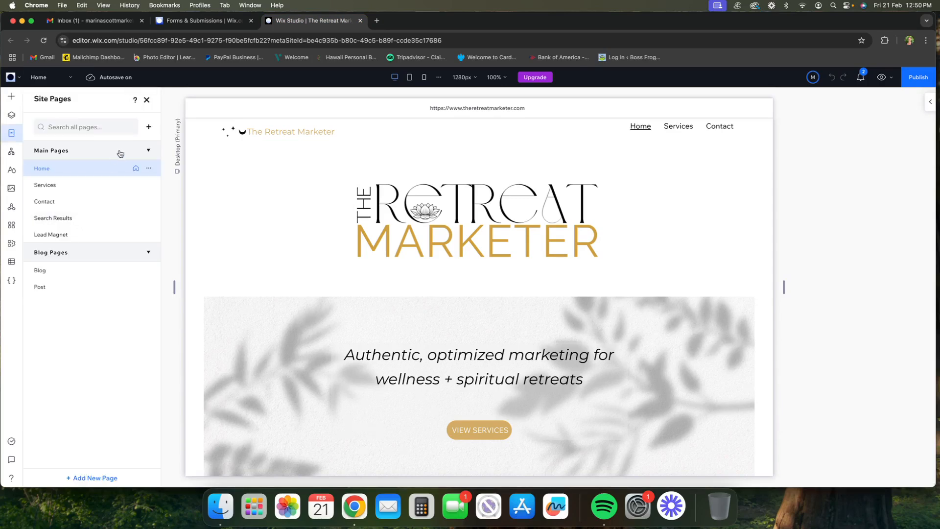
{"action": "left_click", "coordinate": [150, 128]}
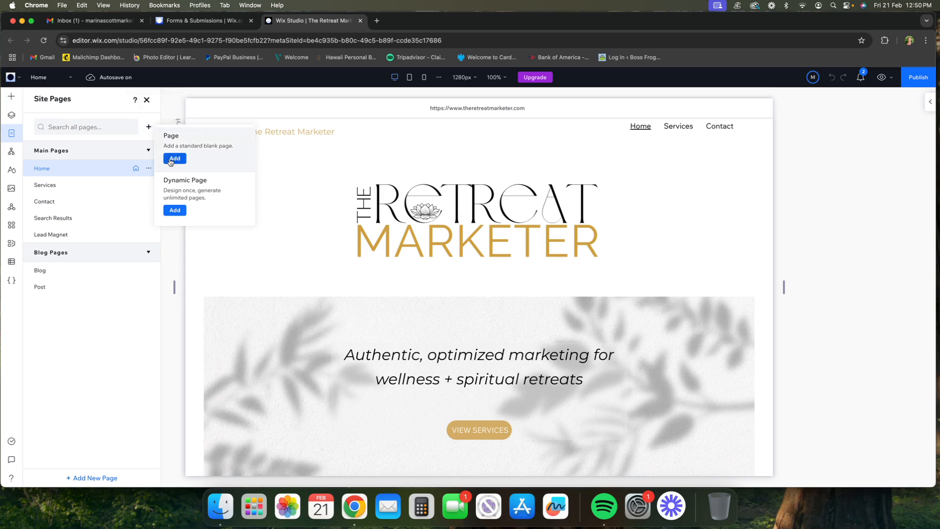
{"action": "left_click", "coordinate": [112, 236]}
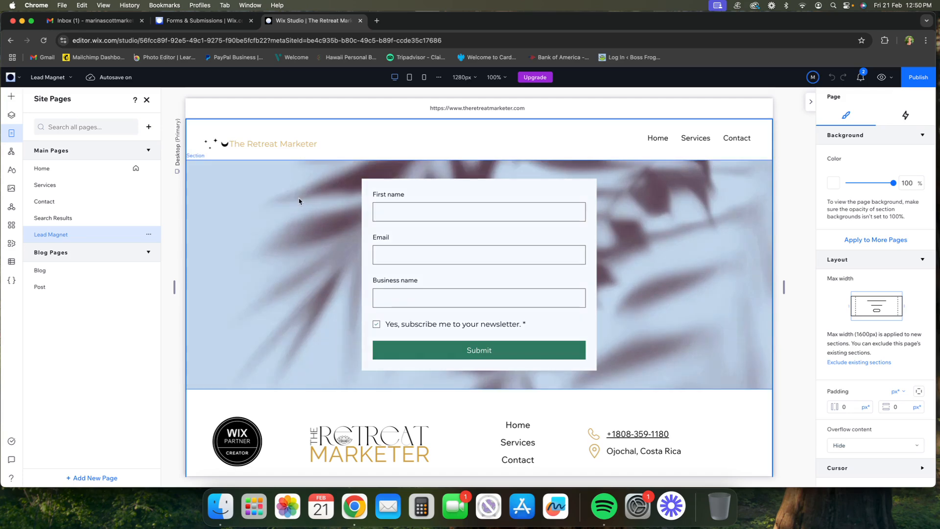
Step: Add an existing-form element to the Lead Magnet page's section and assign the Lead Magnet TEST form to it
{"action": "left_click", "coordinate": [299, 201]}
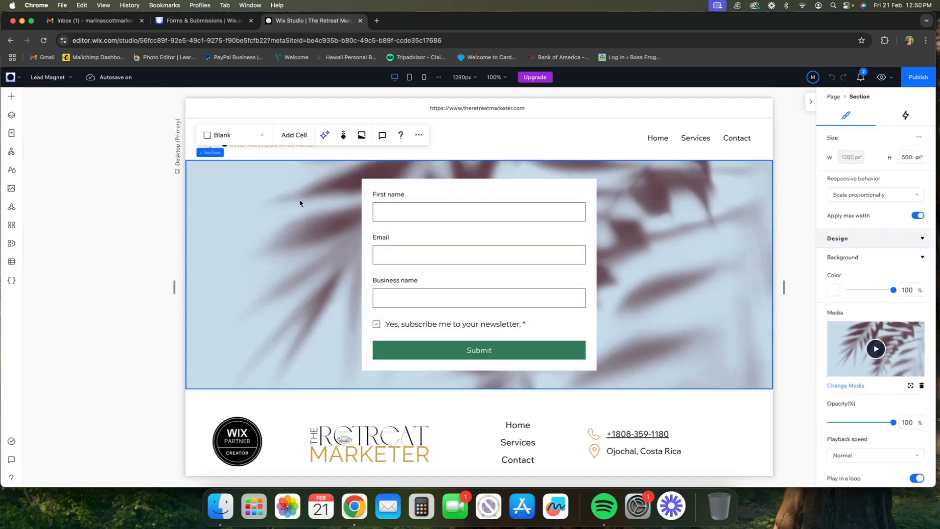
{"action": "scroll", "coordinate": [300, 203], "scroll_direction": "down", "scroll_amount": 1}
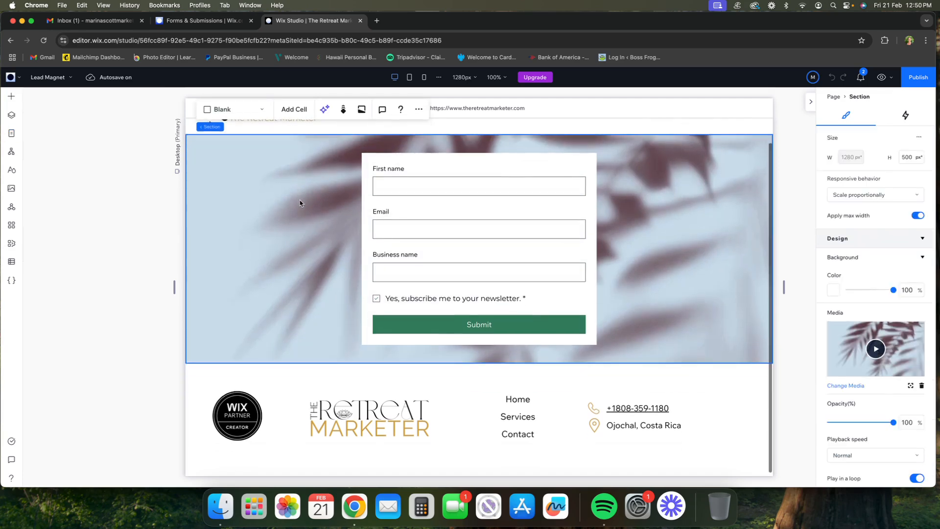
{"action": "left_click", "coordinate": [415, 155]}
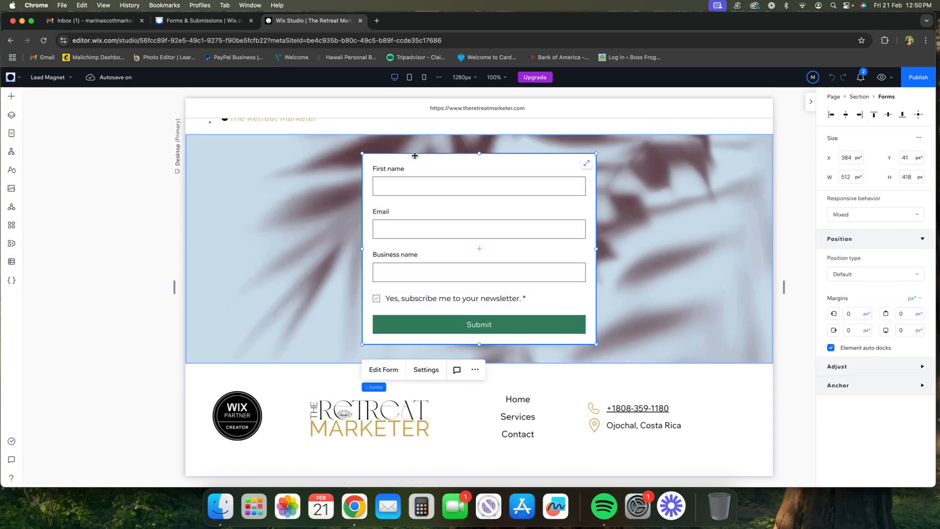
{"action": "left_click", "coordinate": [12, 98]}
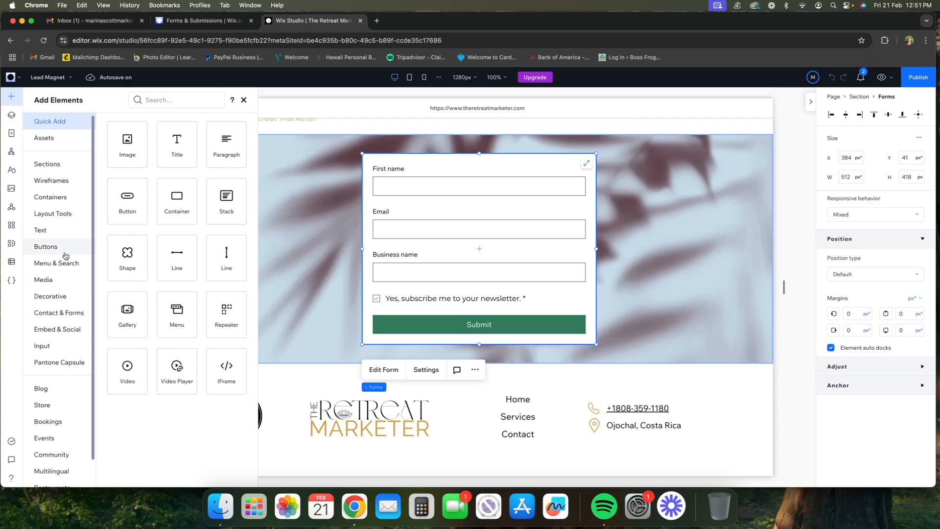
{"action": "left_click", "coordinate": [63, 317]}
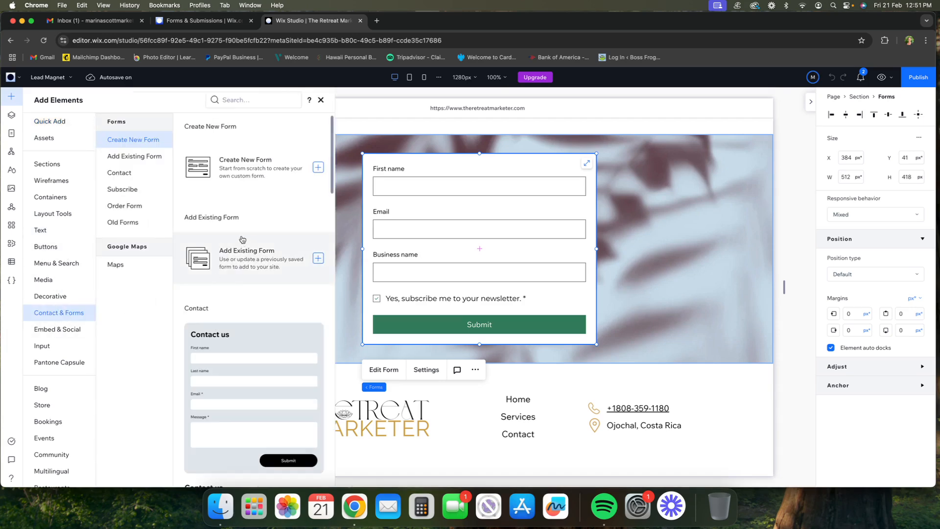
{"action": "left_click", "coordinate": [317, 259]}
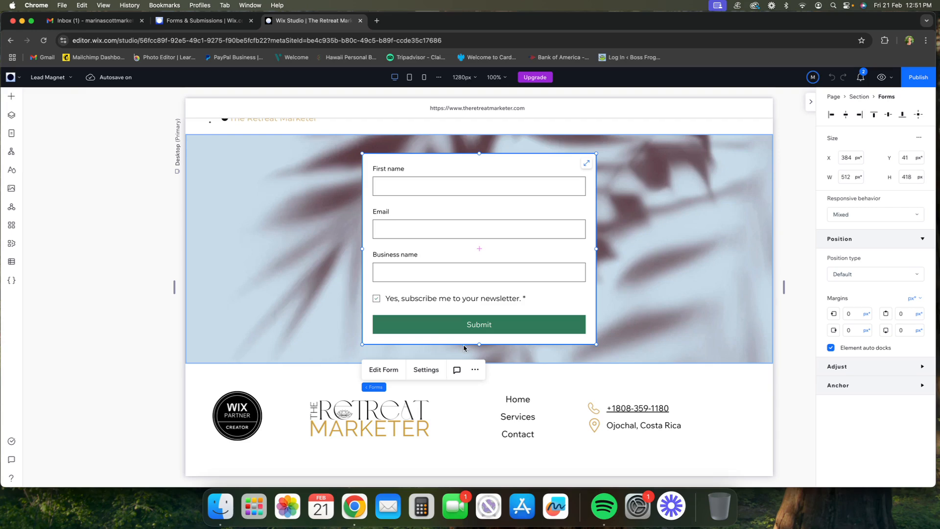
{"action": "scroll", "coordinate": [485, 300], "scroll_direction": "up", "scroll_amount": 1}
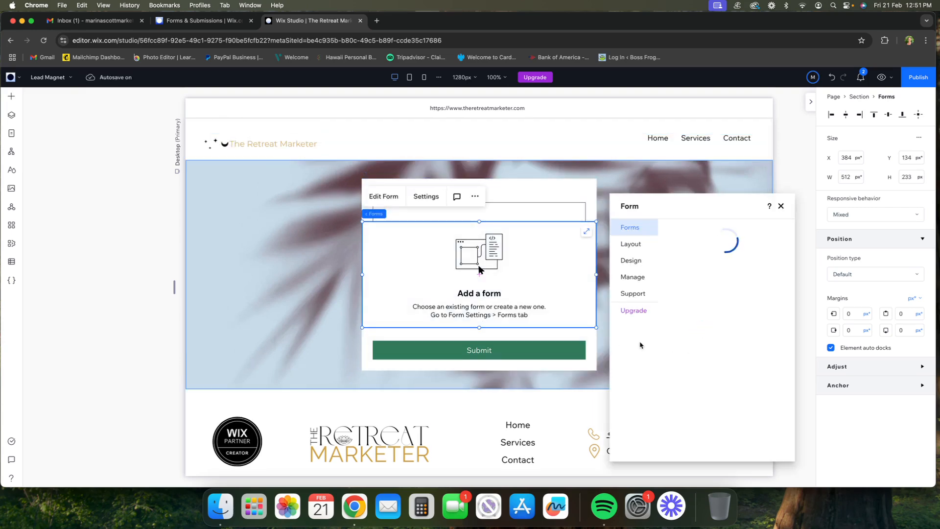
{"action": "left_click", "coordinate": [679, 289]}
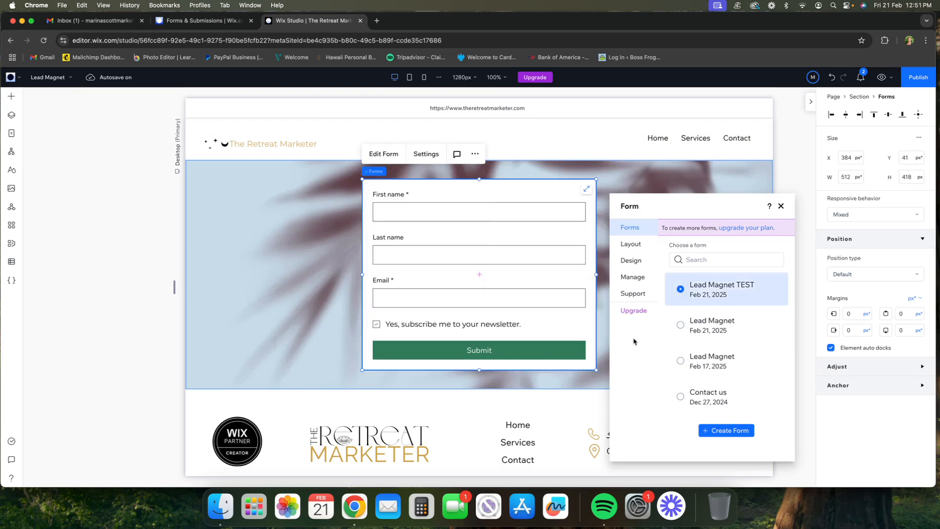
Step: Change the added element's form to the Lead Magnet form dated Feb 17, 2025, and close the form settings
{"action": "left_click", "coordinate": [677, 364]}
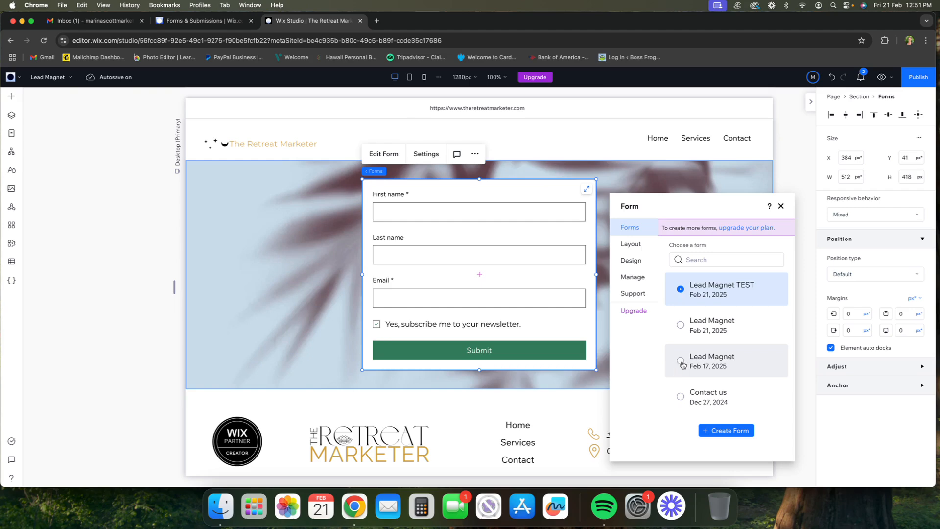
{"action": "left_click", "coordinate": [780, 206]}
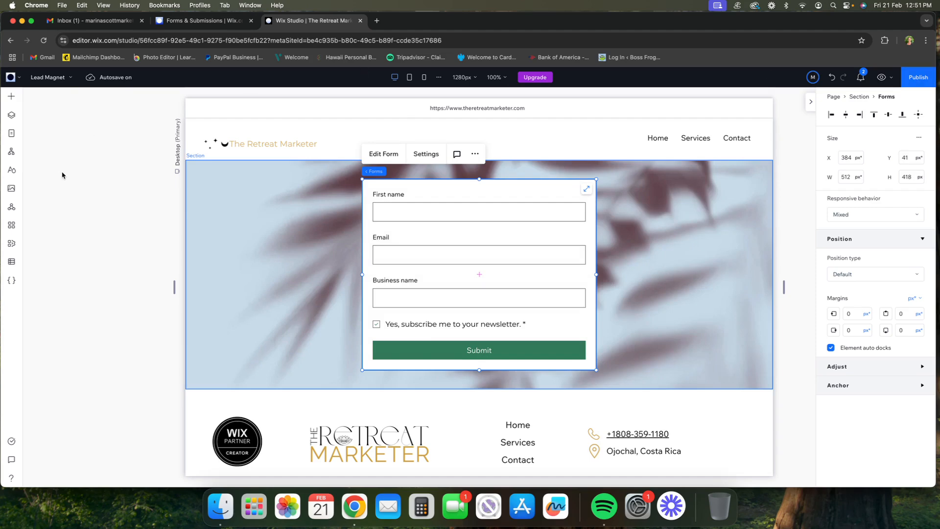
{"action": "left_click", "coordinate": [69, 183]}
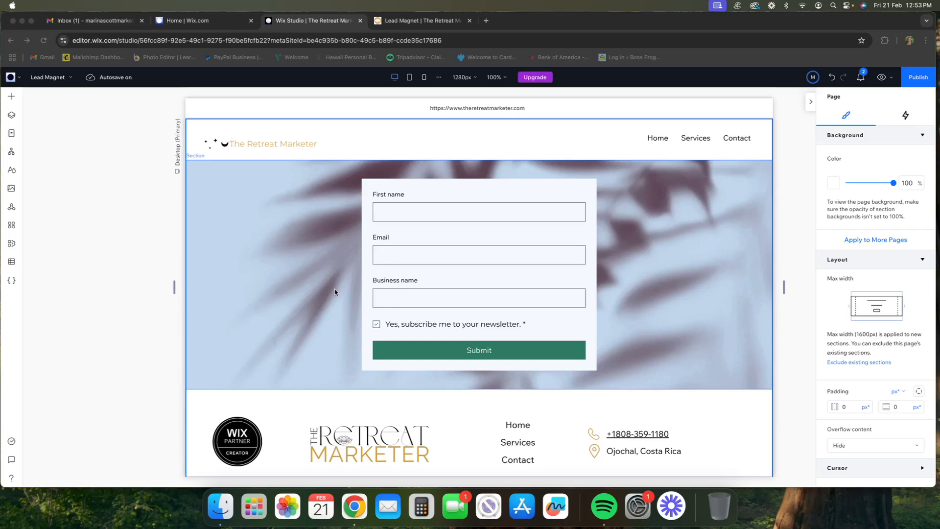
Step: Examine the Lead Magnet page's settings, checking its page name and the URL slug in the SEO basics
{"action": "left_click", "coordinate": [70, 78]}
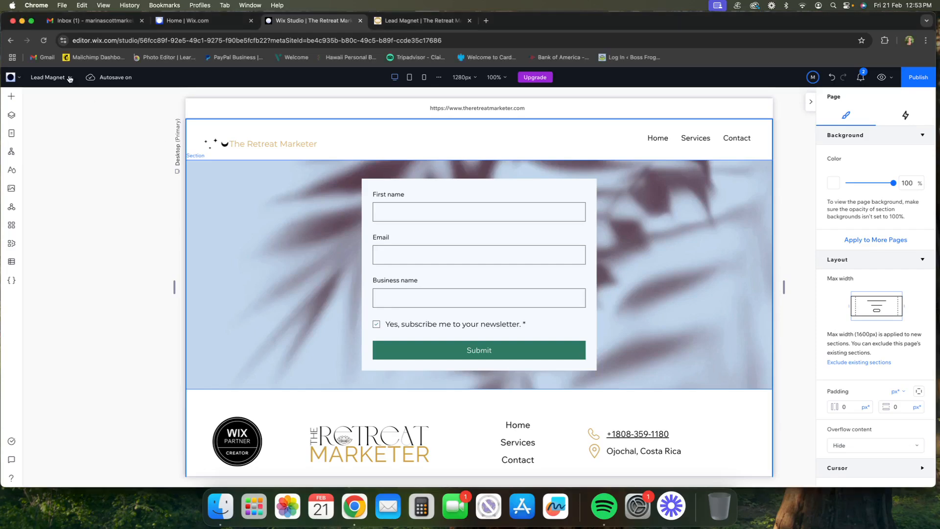
{"action": "left_click", "coordinate": [70, 78]}
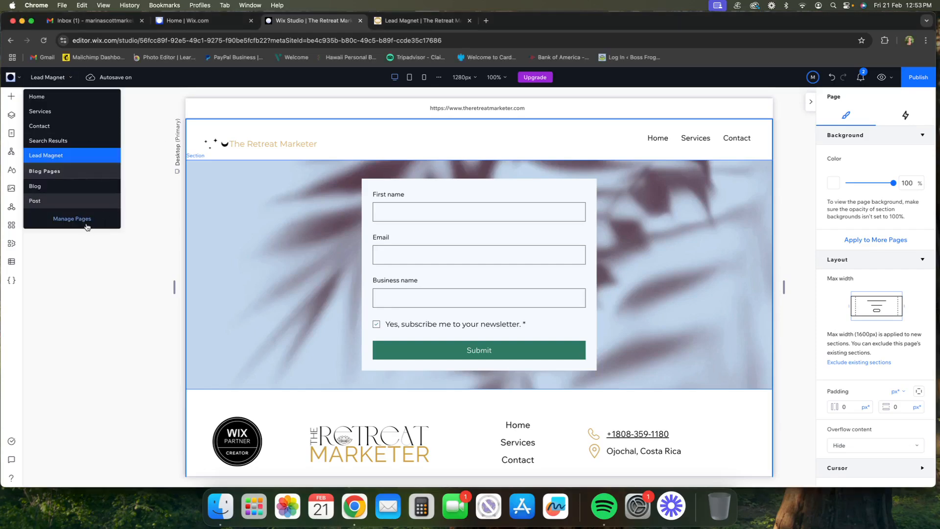
{"action": "left_click", "coordinate": [72, 219]}
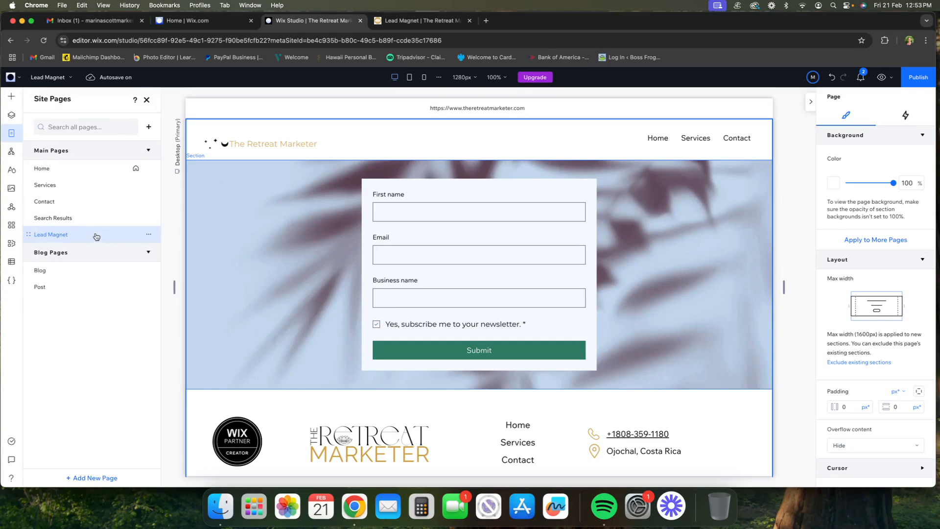
{"action": "left_click", "coordinate": [148, 237]}
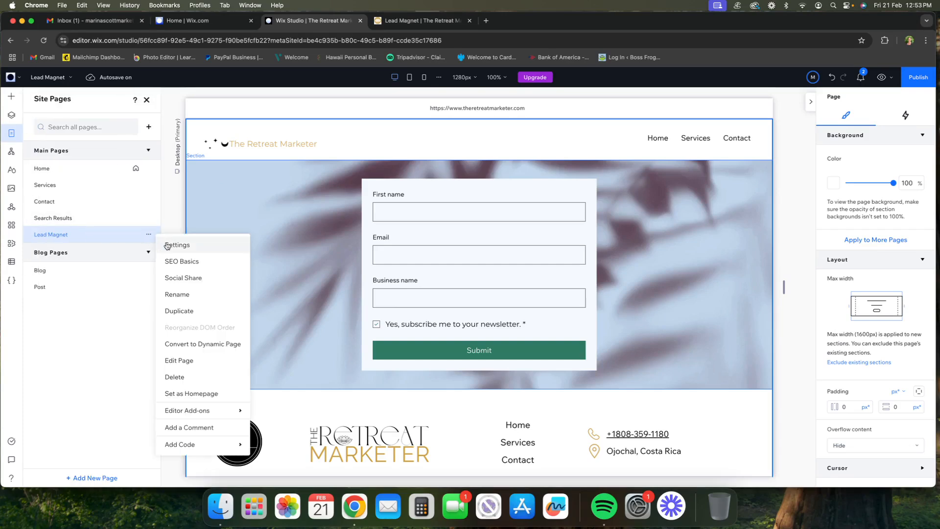
{"action": "left_click", "coordinate": [178, 262]}
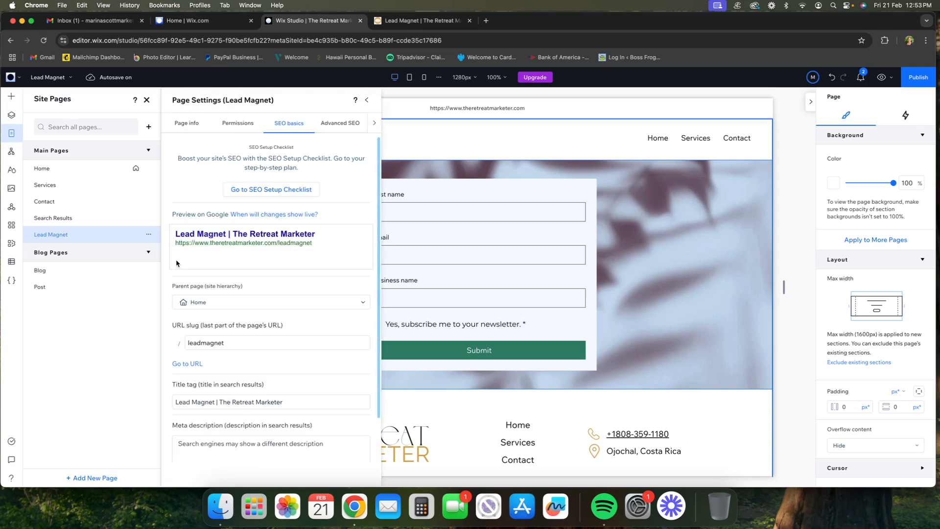
{"action": "left_click", "coordinate": [182, 126]}
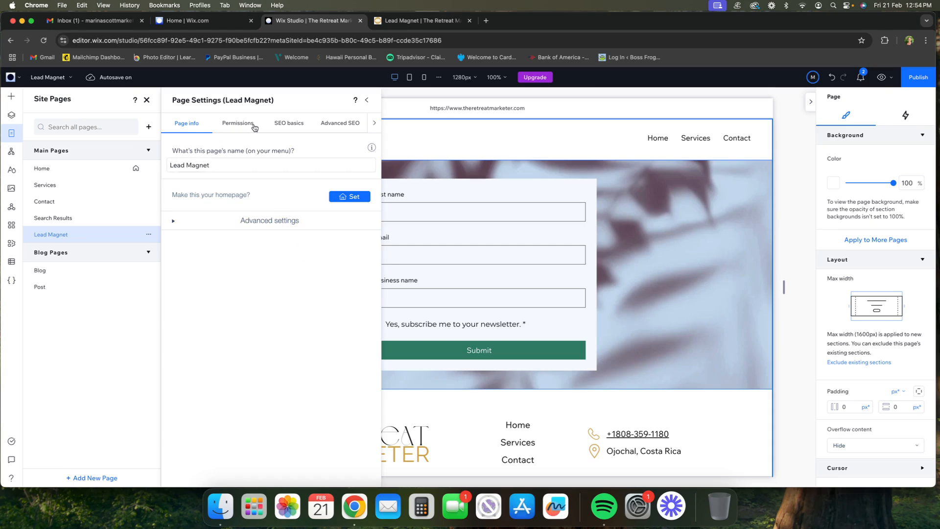
{"action": "left_click", "coordinate": [279, 125]}
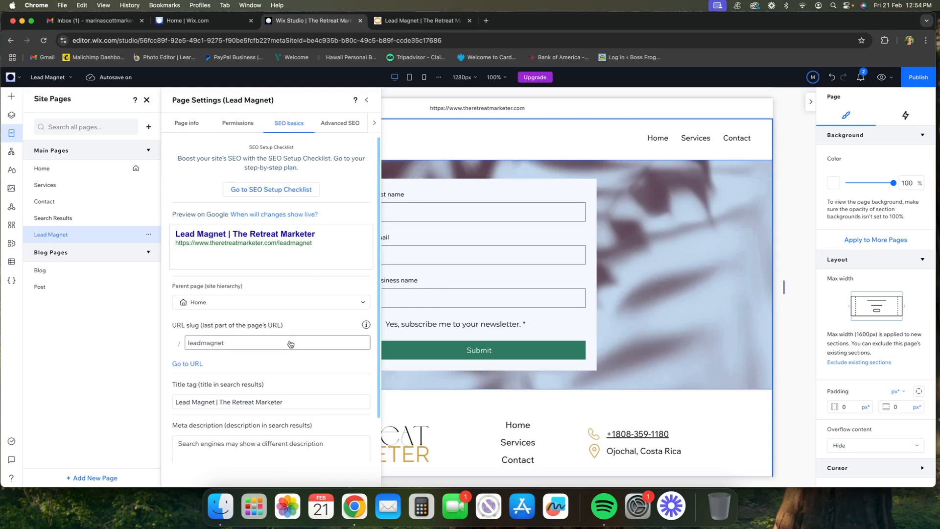
Step: Open the Lead Magnet page's live URL, select its web address, and close the duplicate browser tab
{"action": "left_click", "coordinate": [194, 363]}
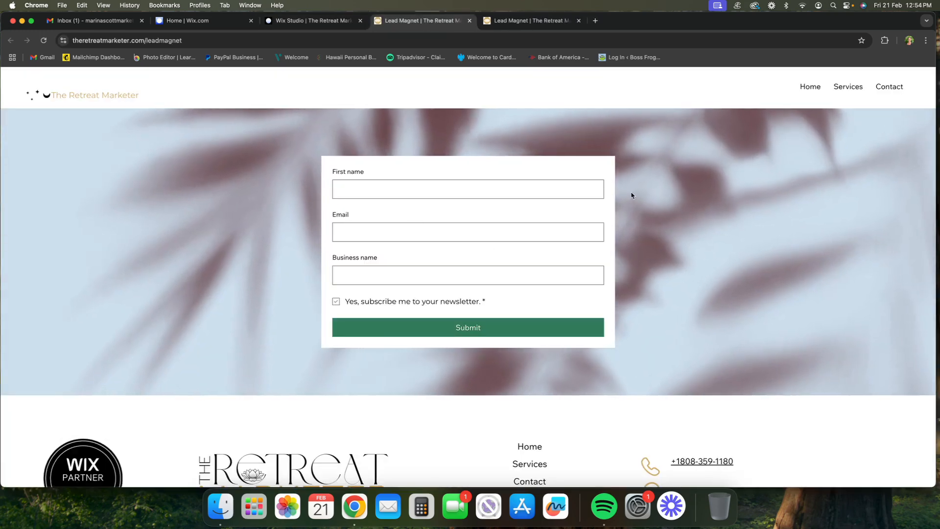
{"action": "left_click", "coordinate": [230, 41]}
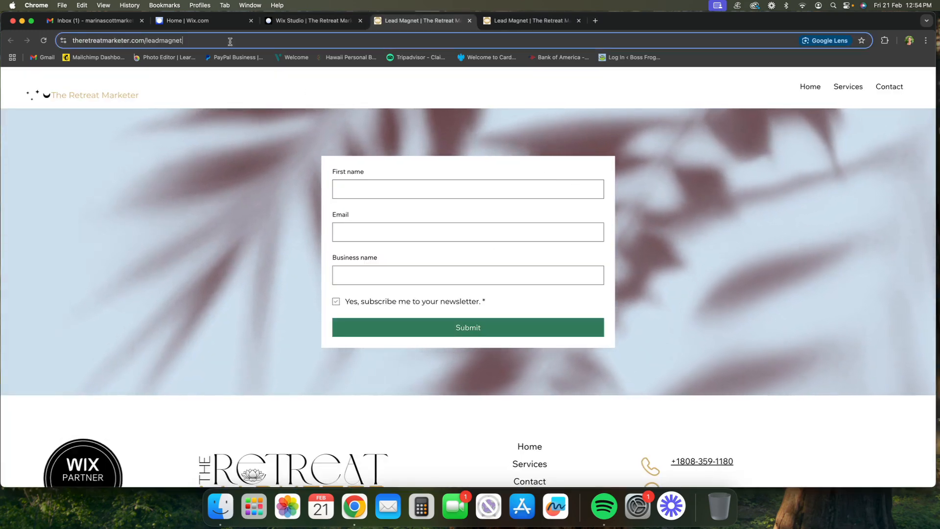
{"action": "left_click", "coordinate": [579, 22]}
Step: Switch to the Wix dashboard and create a new automation from the suggested "Get an Email when a form is submitted" setup
{"action": "left_click", "coordinate": [186, 20]}
{"action": "mouse_move", "coordinate": [40, 329]}
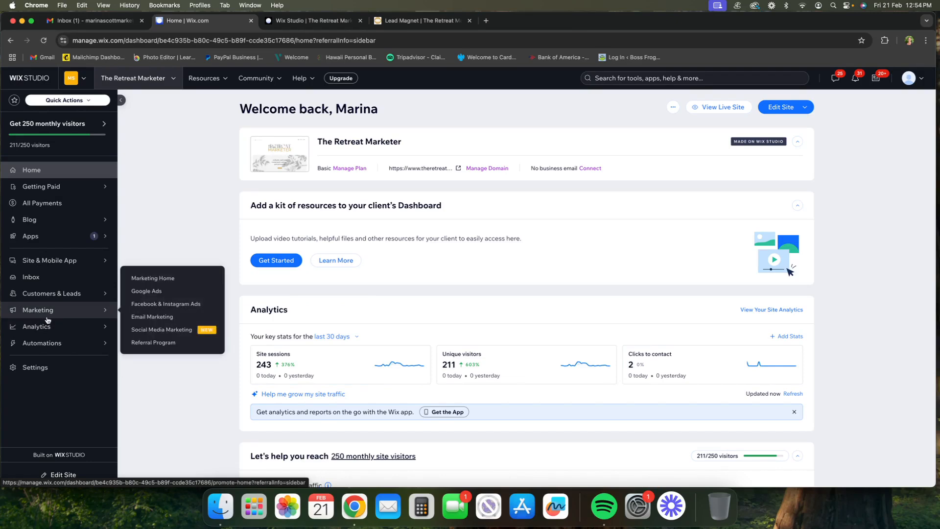
{"action": "mouse_move", "coordinate": [67, 298]}
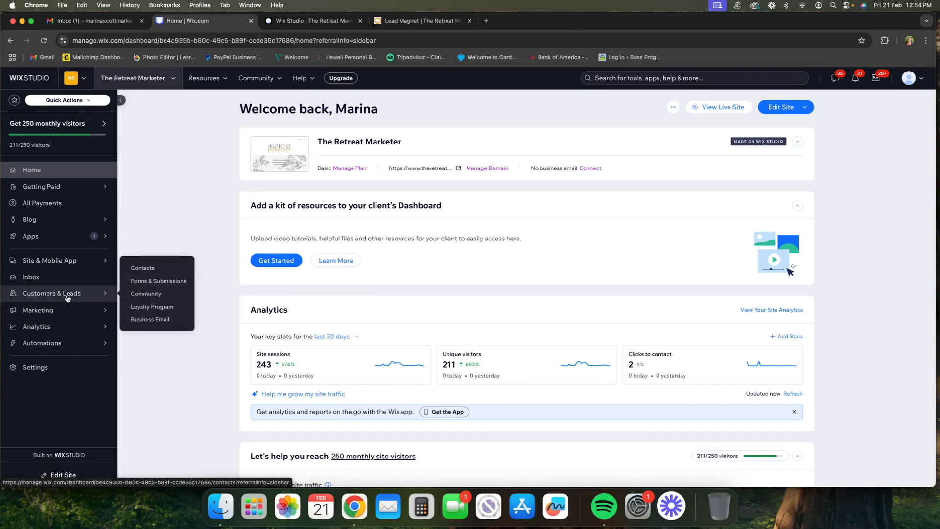
{"action": "mouse_move", "coordinate": [59, 346]}
{"action": "left_click", "coordinate": [134, 344]}
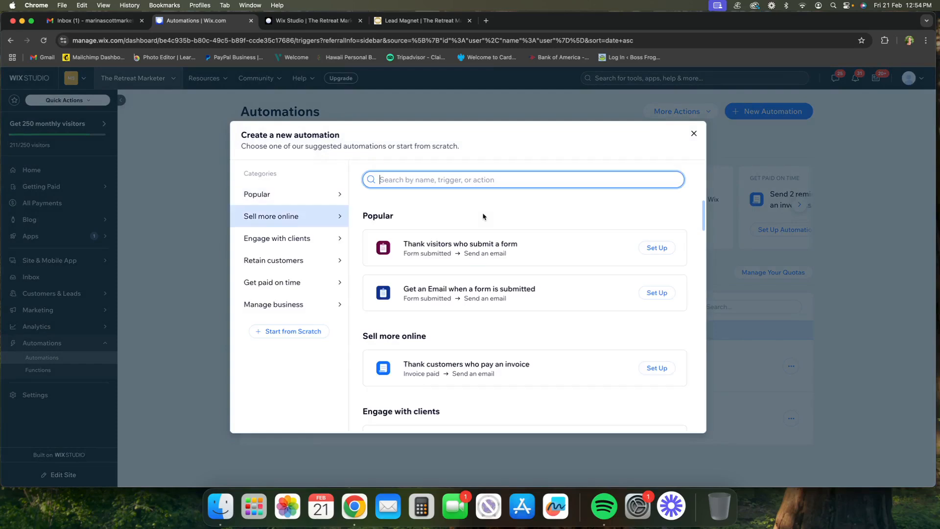
{"action": "left_click", "coordinate": [651, 297]}
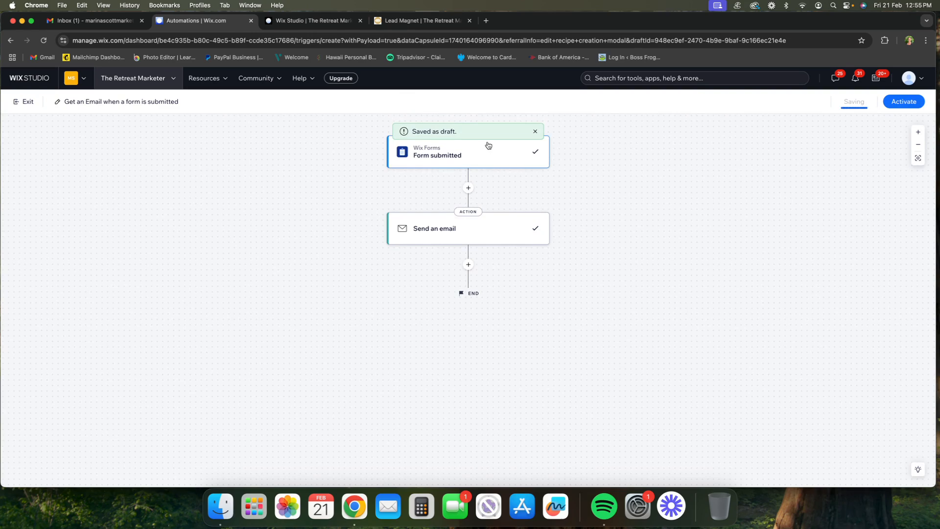
Step: Restrict the automation's Form submitted trigger to the specific Lead Magnet TEST form and apply it
{"action": "left_click", "coordinate": [464, 157]}
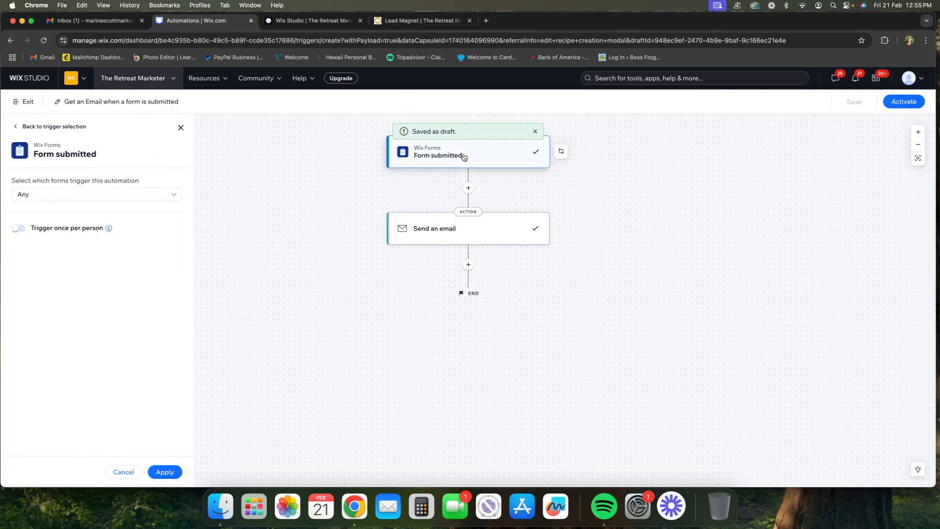
{"action": "left_click", "coordinate": [120, 195]}
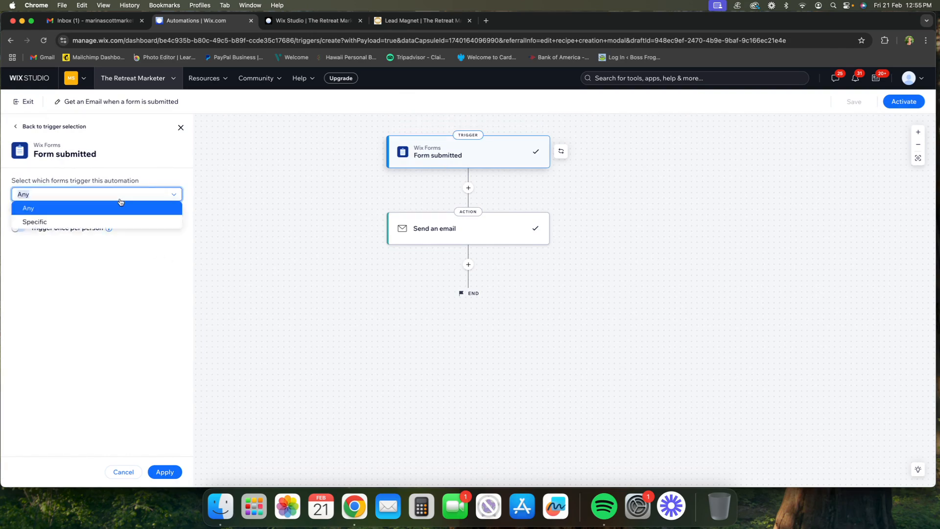
{"action": "left_click", "coordinate": [112, 221]}
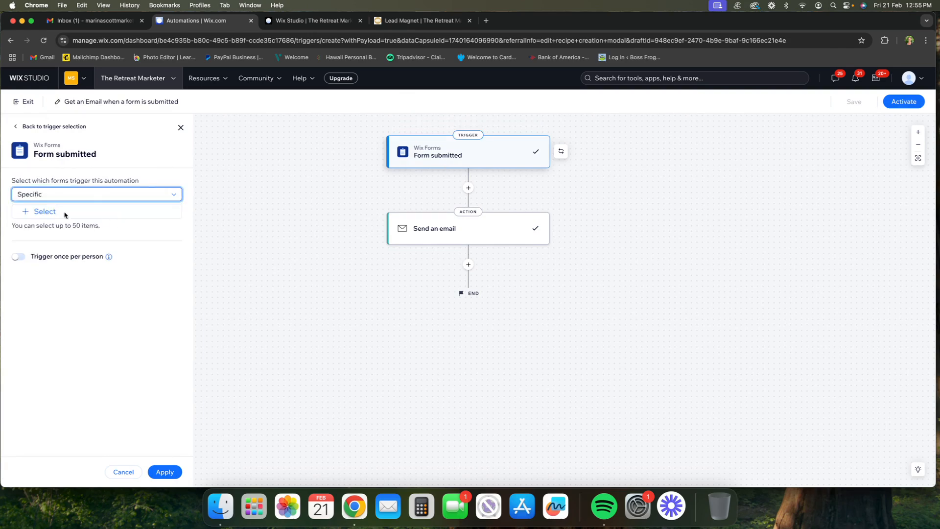
{"action": "left_click", "coordinate": [36, 213]}
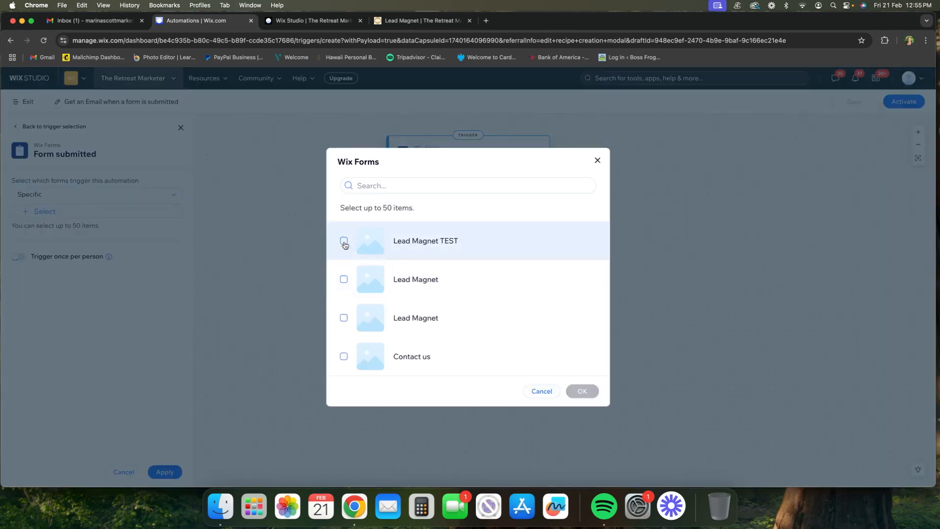
{"action": "left_click", "coordinate": [345, 241]}
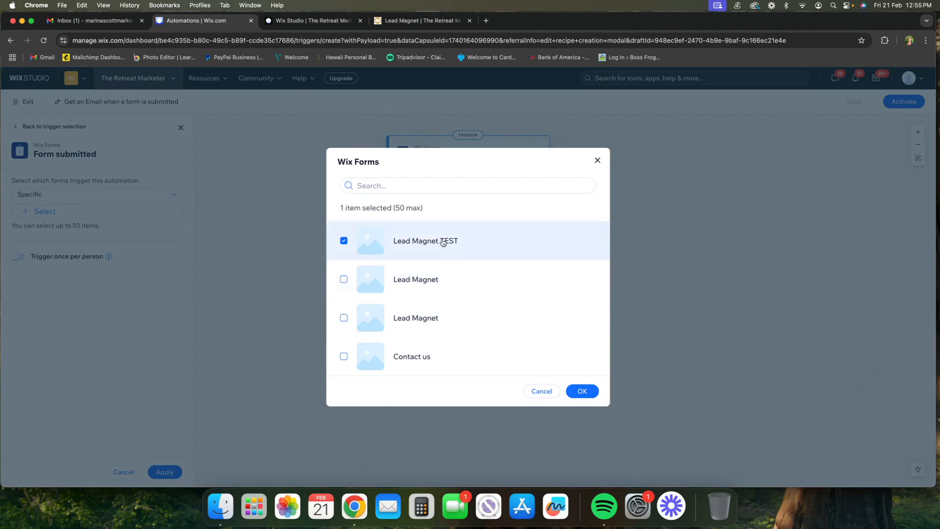
{"action": "left_click", "coordinate": [582, 391]}
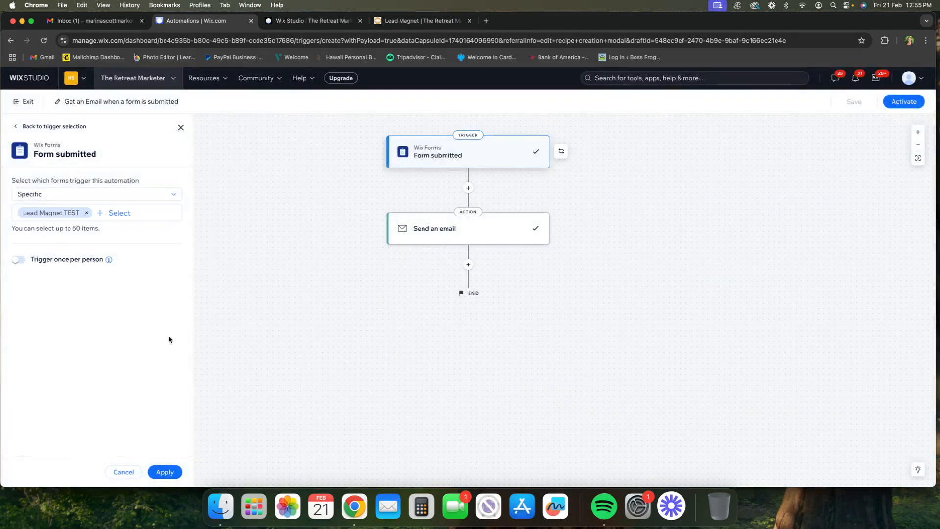
{"action": "left_click", "coordinate": [169, 471]}
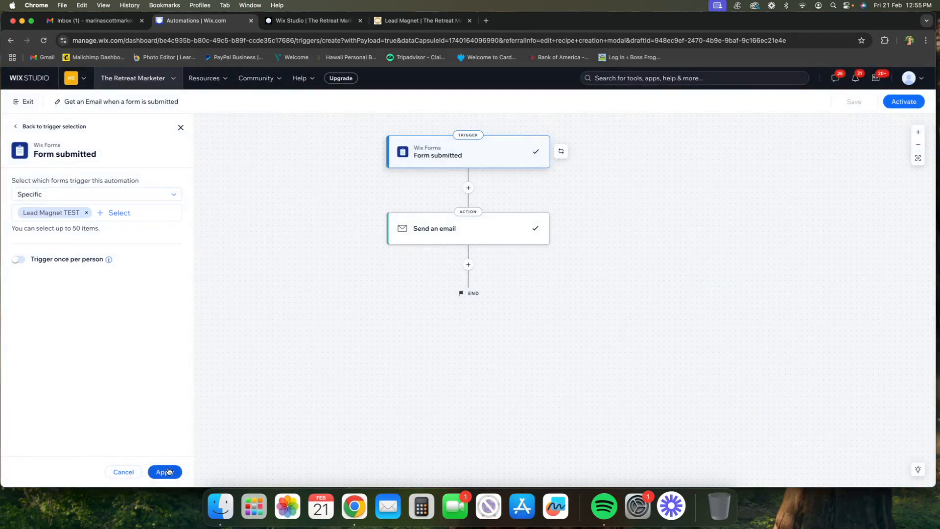
Step: Look at the Send an email action, exit this automation, and open the existing "Send email & create task when form is submitted" automation for editing
{"action": "left_click", "coordinate": [425, 233]}
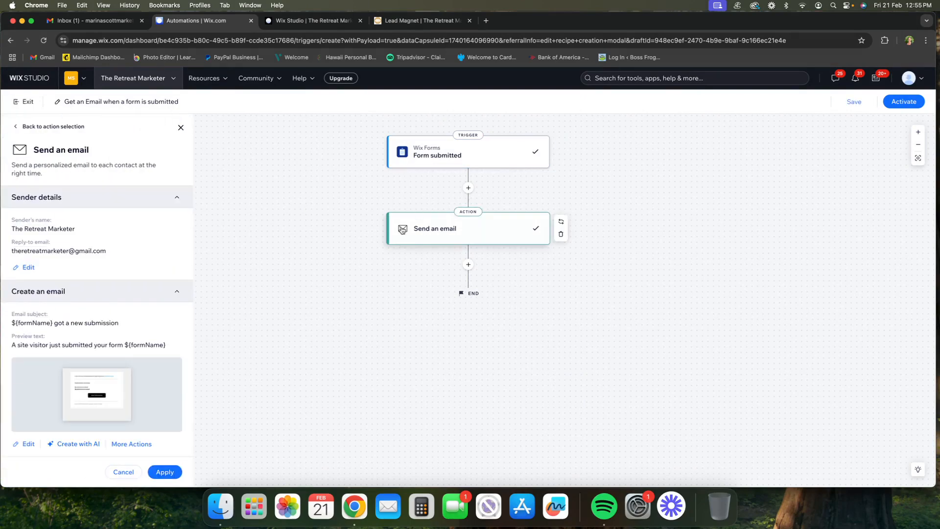
{"action": "left_click", "coordinate": [26, 103]}
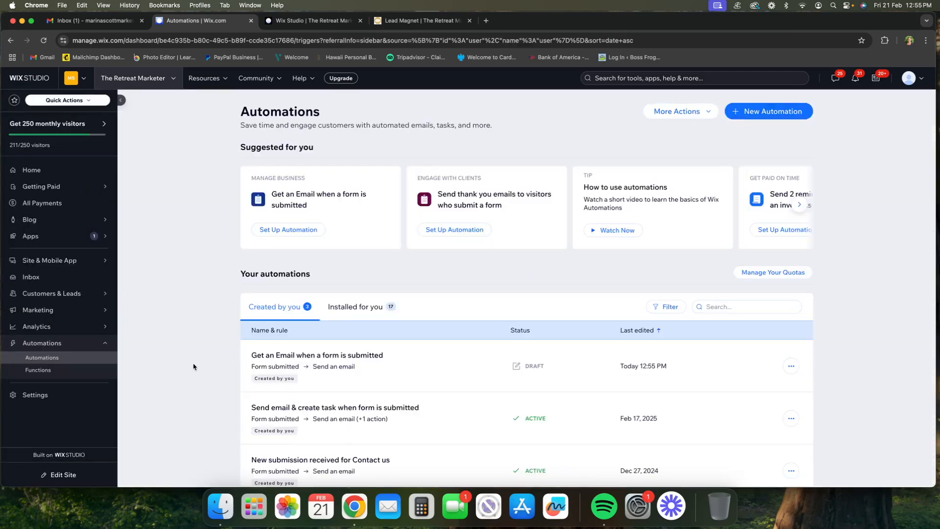
{"action": "scroll", "coordinate": [194, 366], "scroll_direction": "down", "scroll_amount": 1}
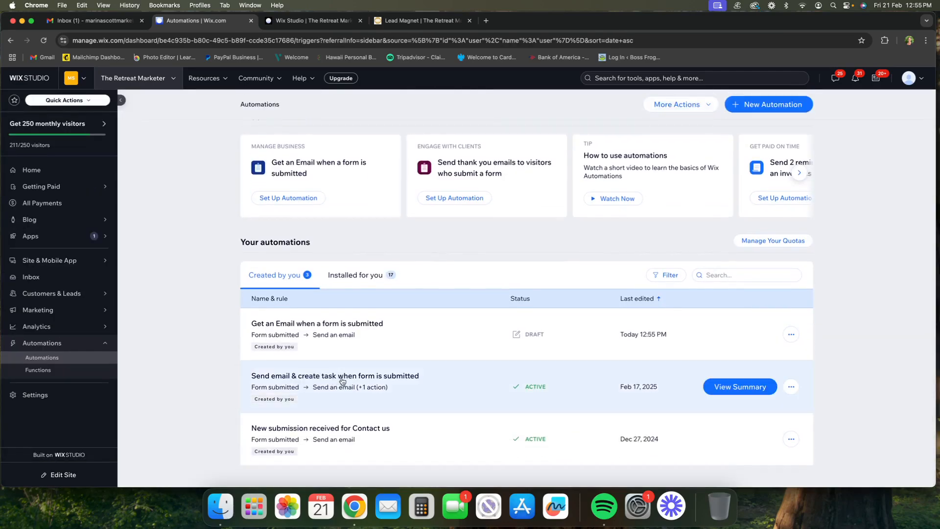
{"action": "left_click", "coordinate": [424, 382]}
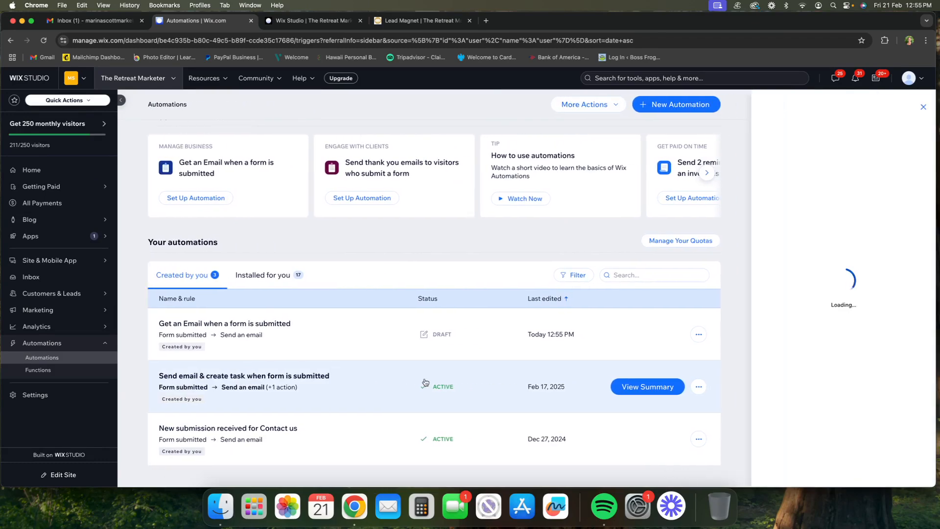
{"action": "left_click", "coordinate": [699, 386]}
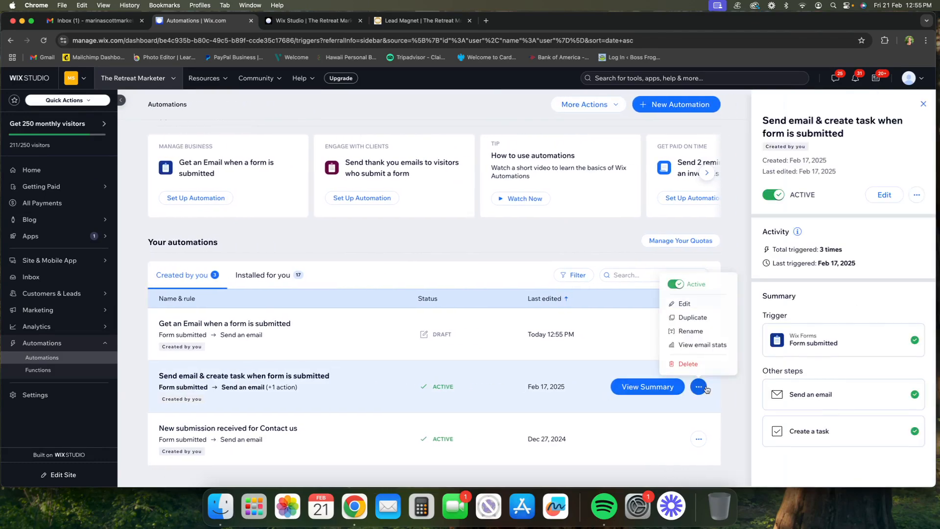
{"action": "left_click", "coordinate": [705, 304]}
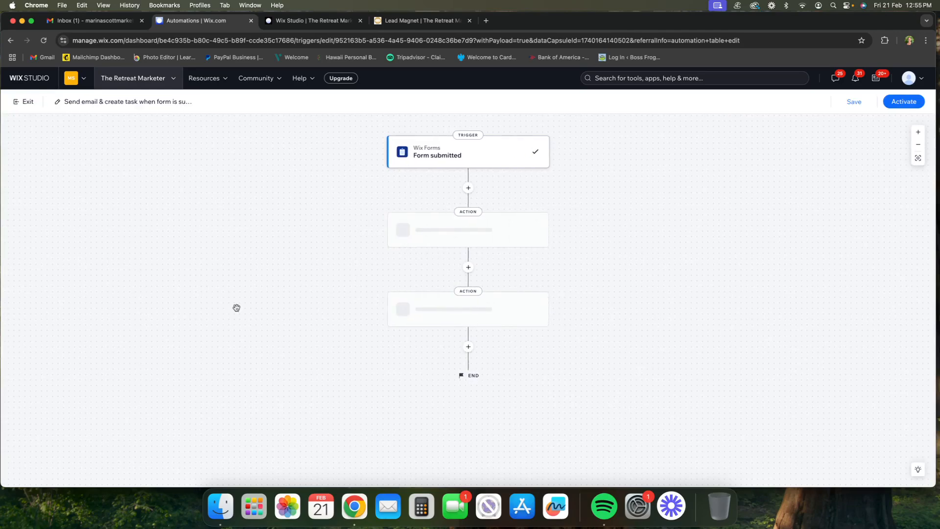
Step: Examine which form triggers the automation and the subject, preview text and layout of its Send an email action
{"action": "left_click", "coordinate": [445, 146]}
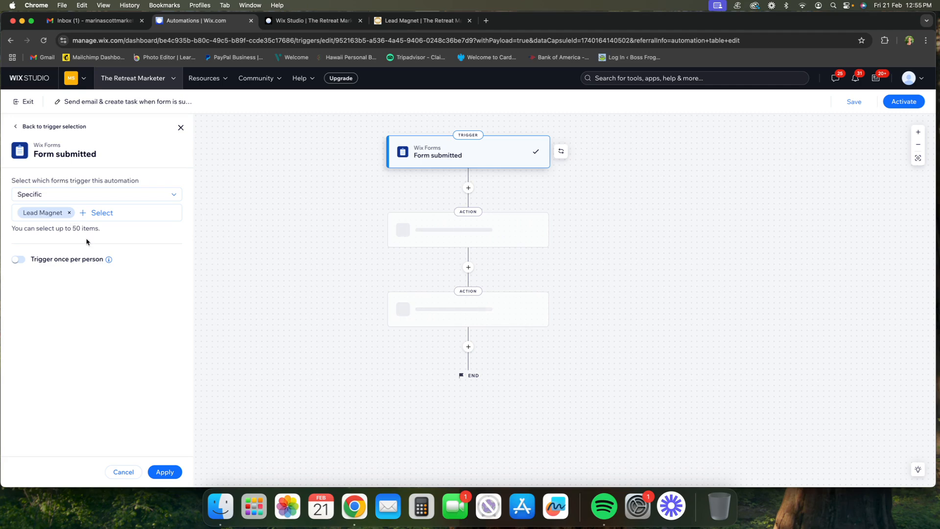
{"action": "left_click", "coordinate": [488, 238]}
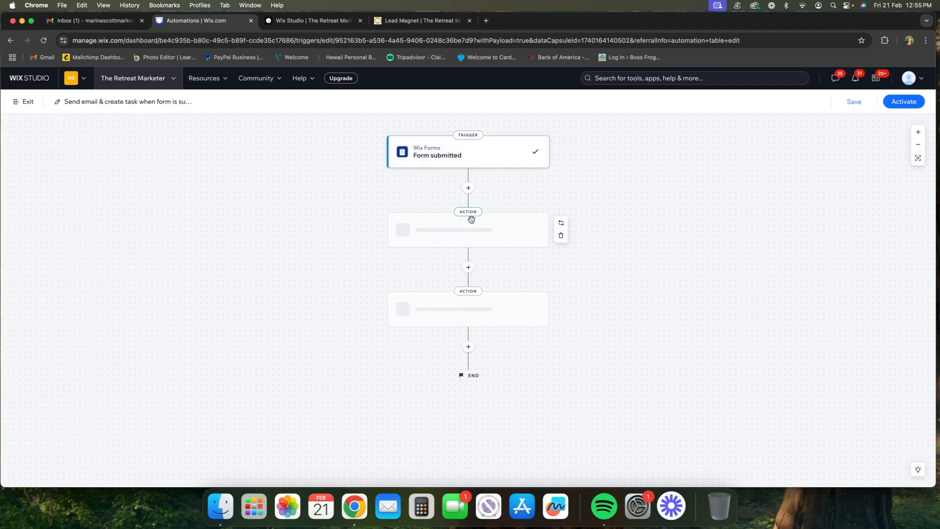
{"action": "left_click", "coordinate": [476, 232]}
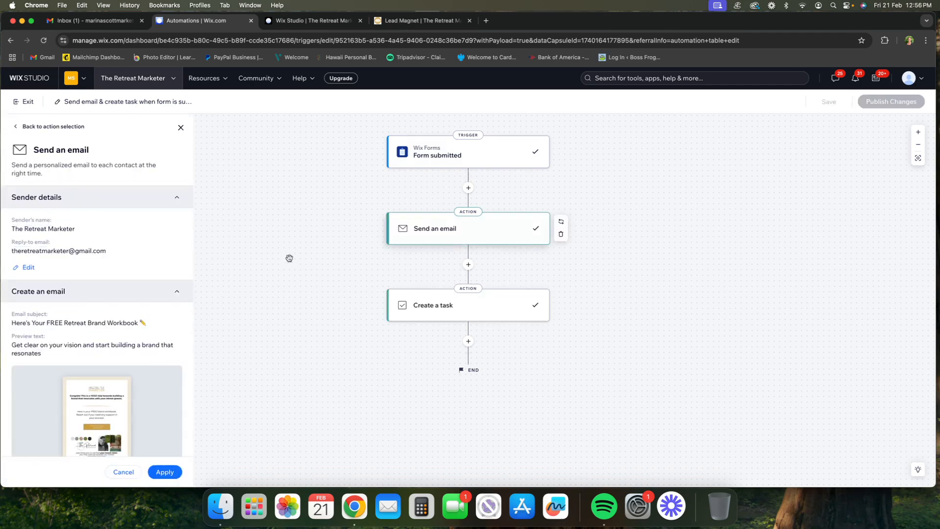
{"action": "scroll", "coordinate": [123, 242], "scroll_direction": "down", "scroll_amount": 5}
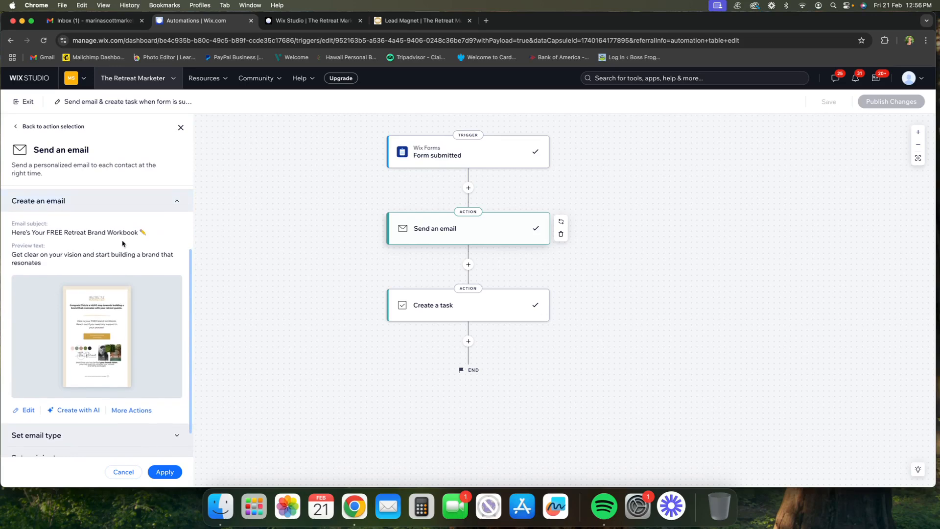
{"action": "scroll", "coordinate": [122, 244], "scroll_direction": "down", "scroll_amount": 1}
{"action": "scroll", "coordinate": [122, 244], "scroll_direction": "down", "scroll_amount": 1}
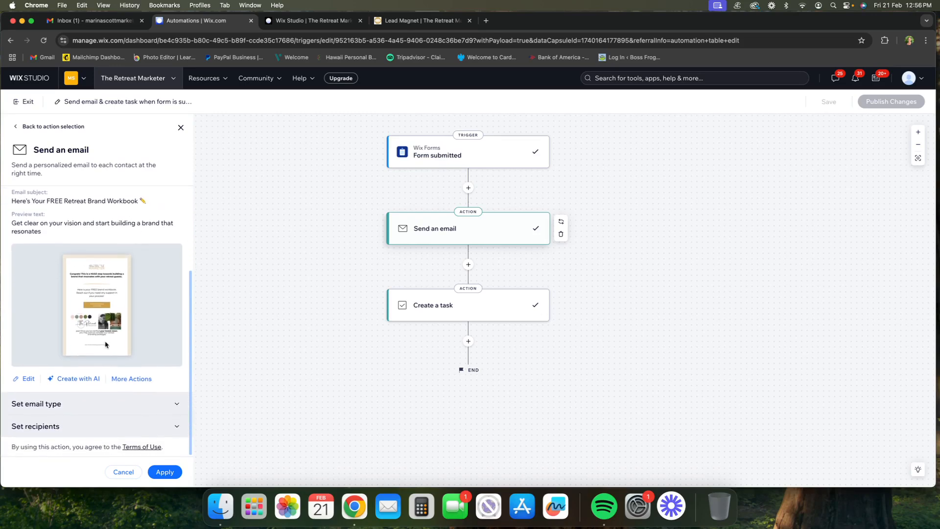
Step: Open the automation's email for editing and review its content, including what the Download Brand Workbook button and the branding image link to
{"action": "left_click", "coordinate": [21, 380]}
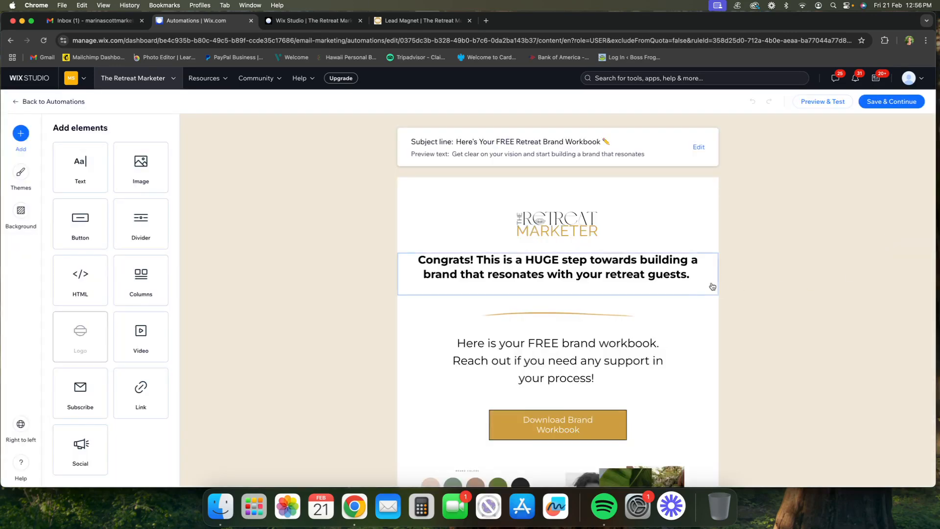
{"action": "scroll", "coordinate": [406, 241], "scroll_direction": "down", "scroll_amount": 5}
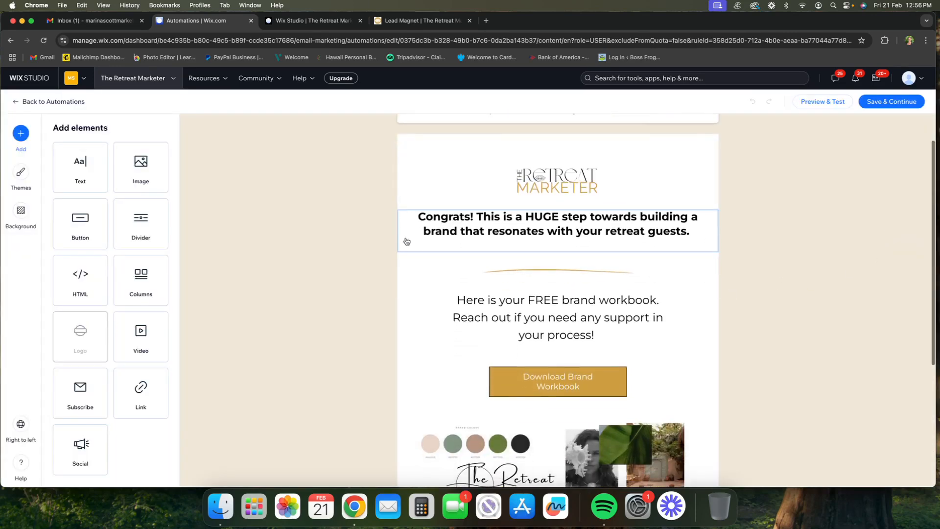
{"action": "scroll", "coordinate": [406, 241], "scroll_direction": "down", "scroll_amount": 1}
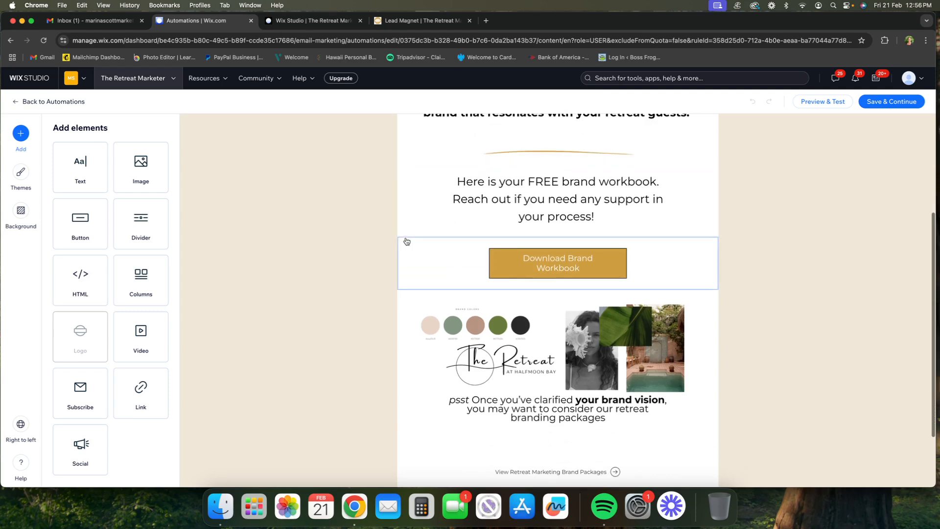
{"action": "left_click", "coordinate": [469, 250]}
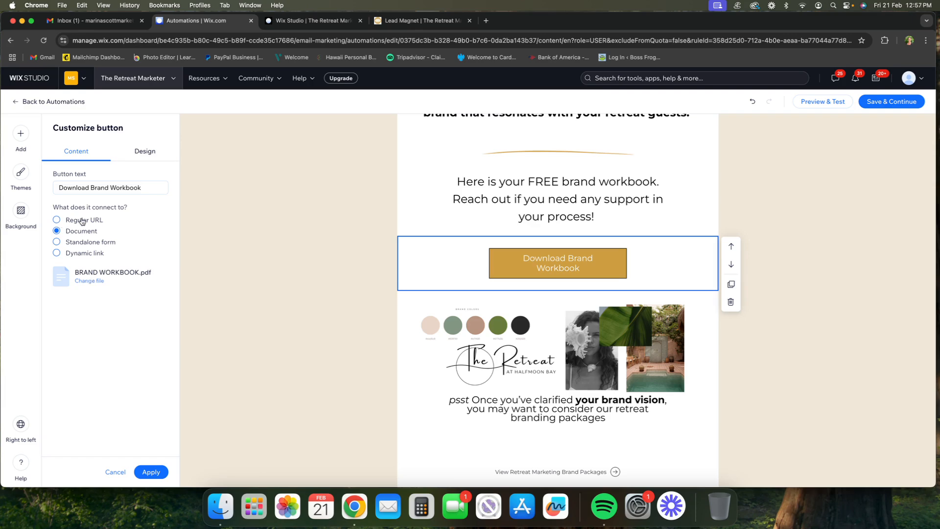
{"action": "left_click", "coordinate": [424, 333]}
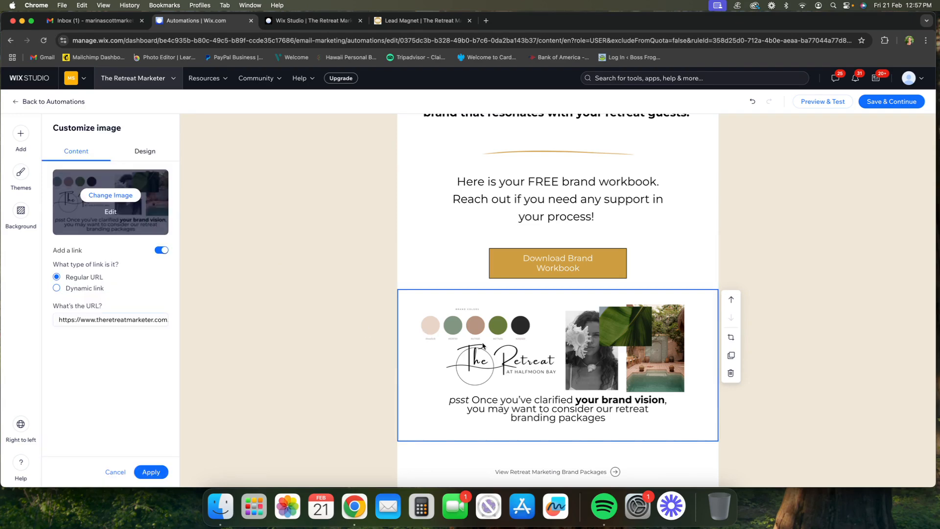
{"action": "scroll", "coordinate": [482, 346], "scroll_direction": "down", "scroll_amount": 2}
{"action": "scroll", "coordinate": [483, 345], "scroll_direction": "down", "scroll_amount": 1}
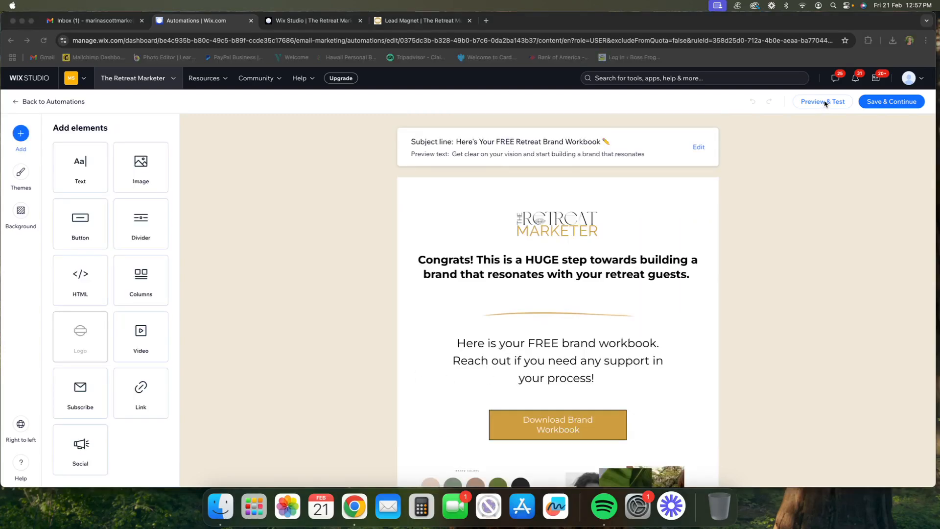
Step: Preview the email, check that its Download Brand Workbook button delivers the PDF by opening the download, and return to the automation tab
{"action": "left_click", "coordinate": [825, 102]}
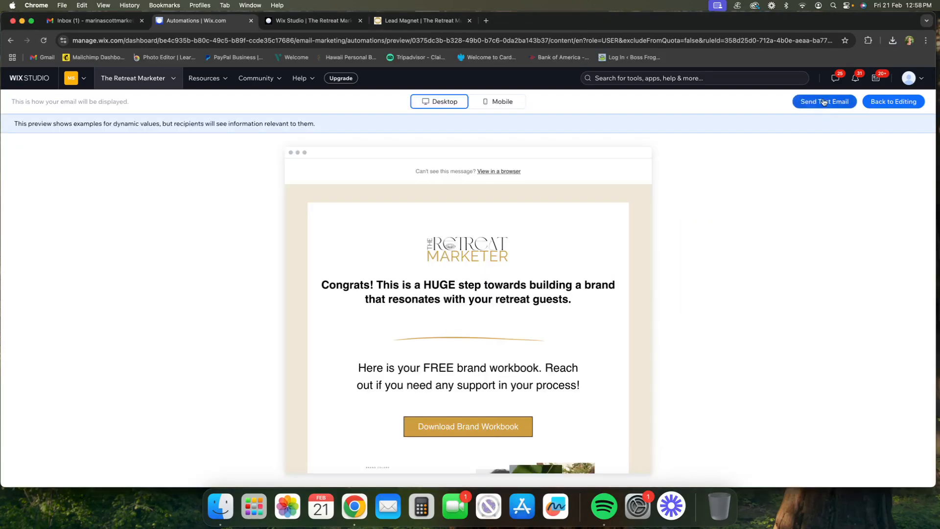
{"action": "scroll", "coordinate": [514, 378], "scroll_direction": "down", "scroll_amount": 3}
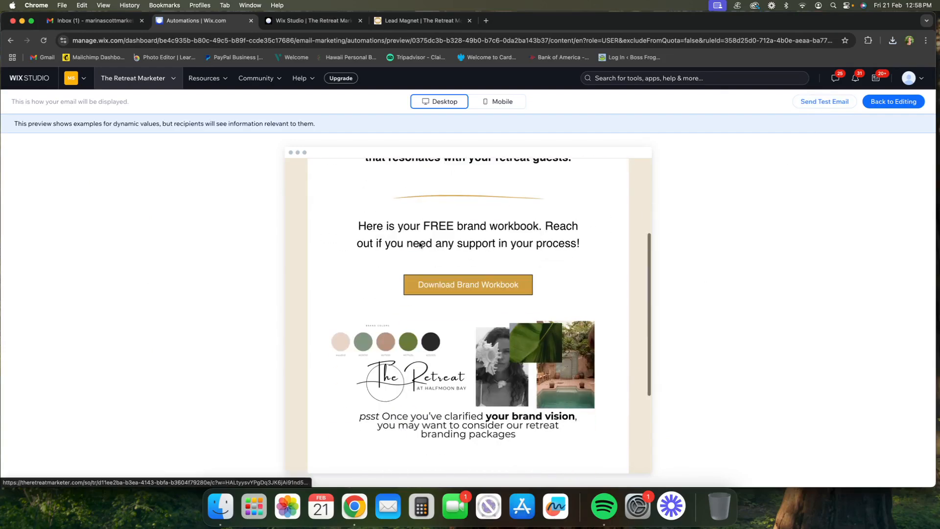
{"action": "left_click", "coordinate": [426, 284]}
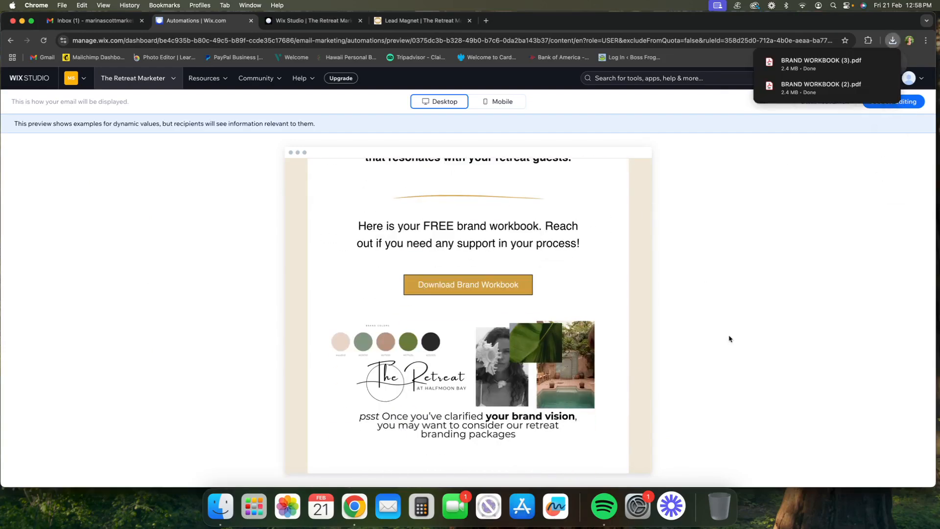
{"action": "left_click", "coordinate": [842, 64]}
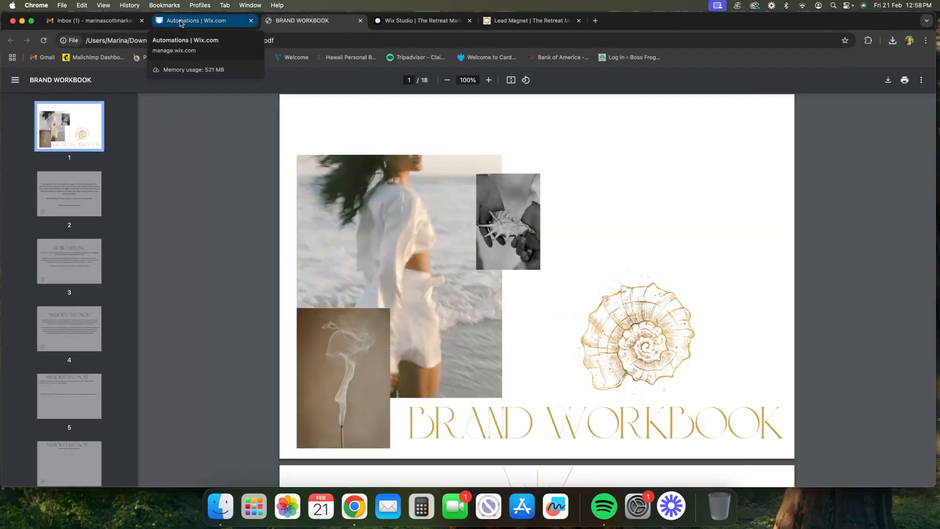
{"action": "left_click", "coordinate": [182, 20]}
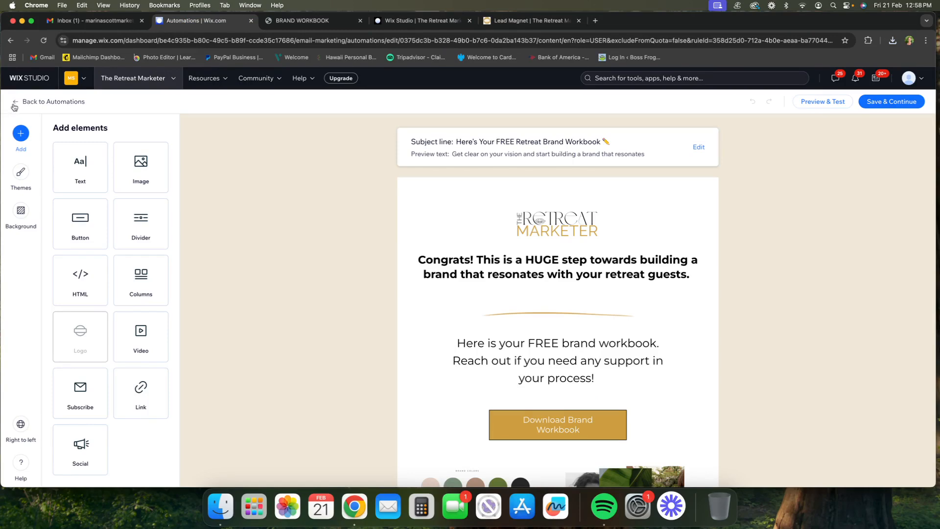
Step: Leave the email editor for the automation flow and examine the Create a task action's task text, assignee and due date settings
{"action": "left_click", "coordinate": [15, 104]}
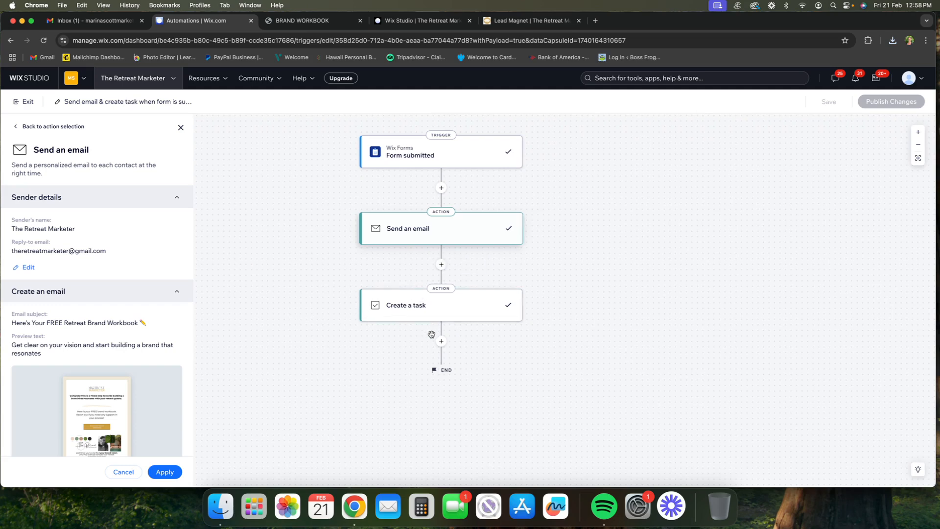
{"action": "left_click", "coordinate": [409, 317]}
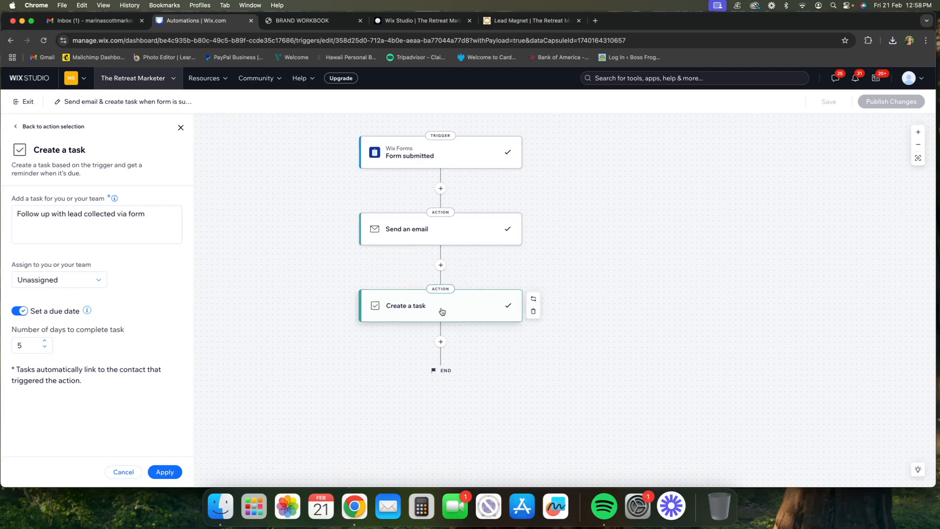
{"action": "scroll", "coordinate": [442, 311], "scroll_direction": "right", "scroll_amount": 1}
{"action": "scroll", "coordinate": [278, 296], "scroll_direction": "right", "scroll_amount": 1}
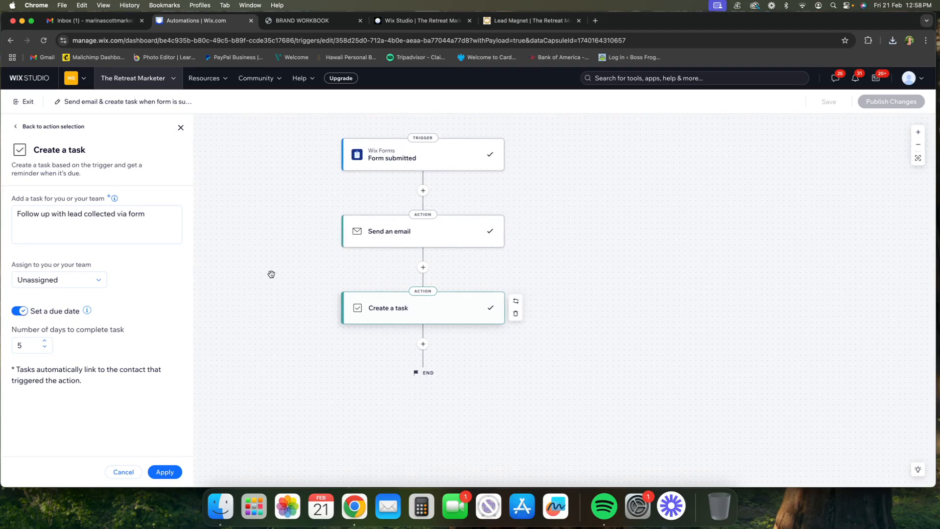
{"action": "scroll", "coordinate": [271, 274], "scroll_direction": "up", "scroll_amount": 2}
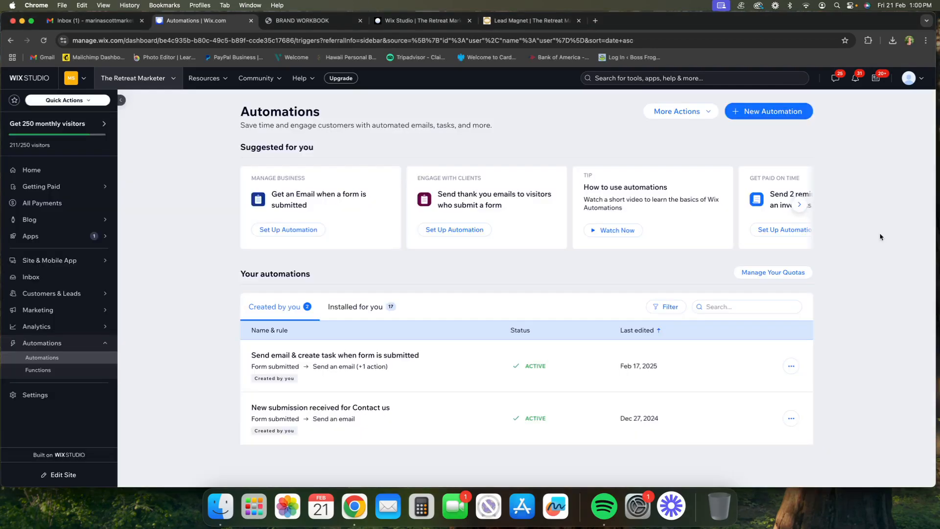
Step: Switch to the live Lead Magnet page and begin filling in the sign-up form at its First name field
{"action": "left_click", "coordinate": [519, 21]}
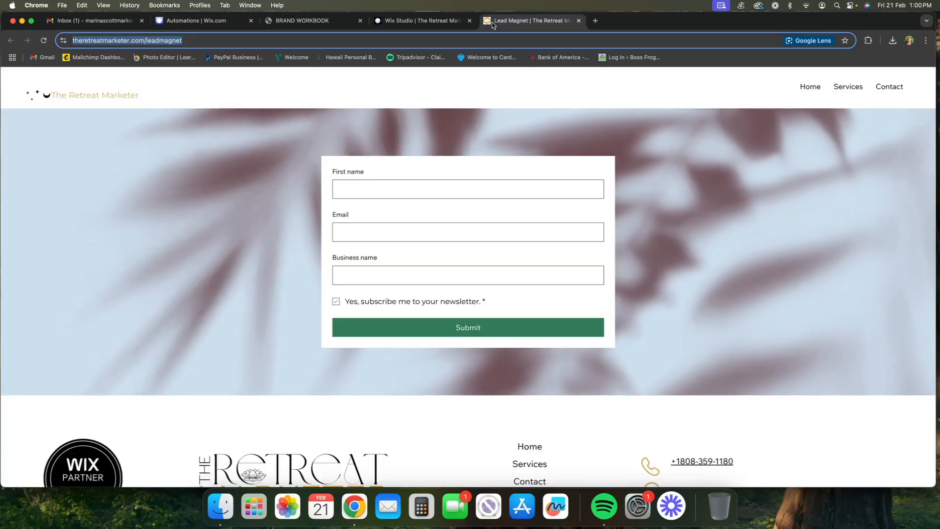
{"action": "left_click", "coordinate": [535, 194]}
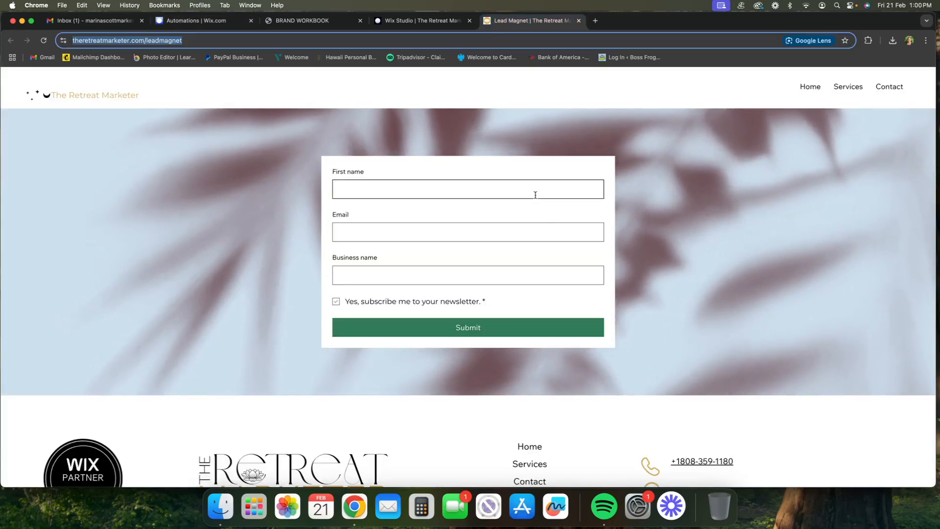